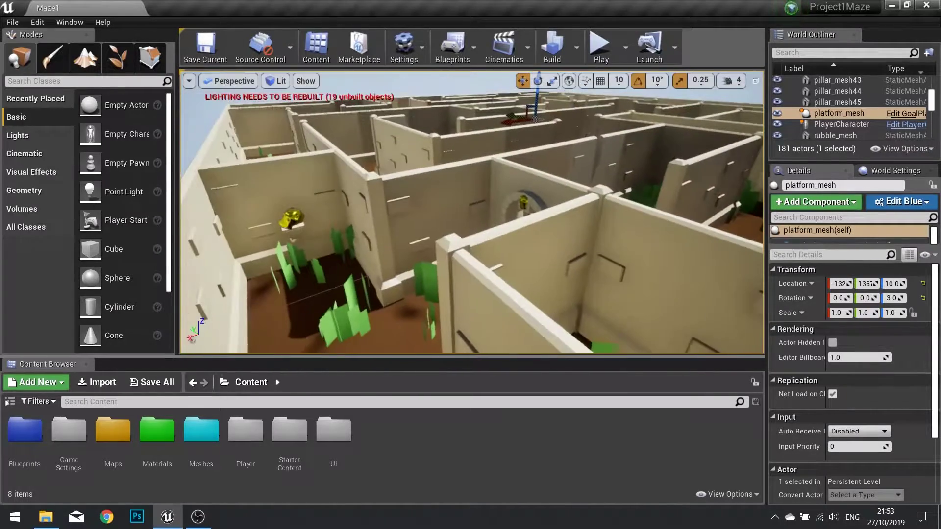
Create a level named MainMenu in the Maps folder and open it, saving the new level first.
left_click(118, 438)
double_click(118, 438)
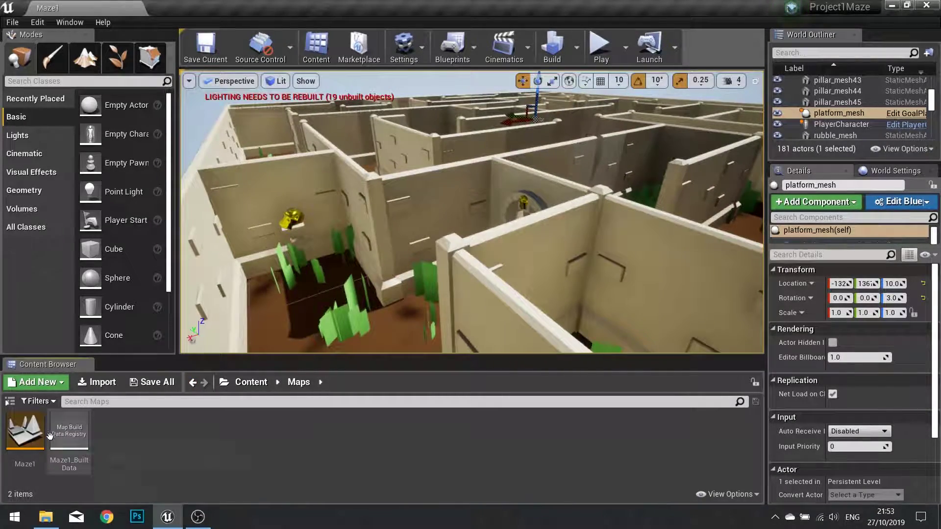
right_click(121, 439)
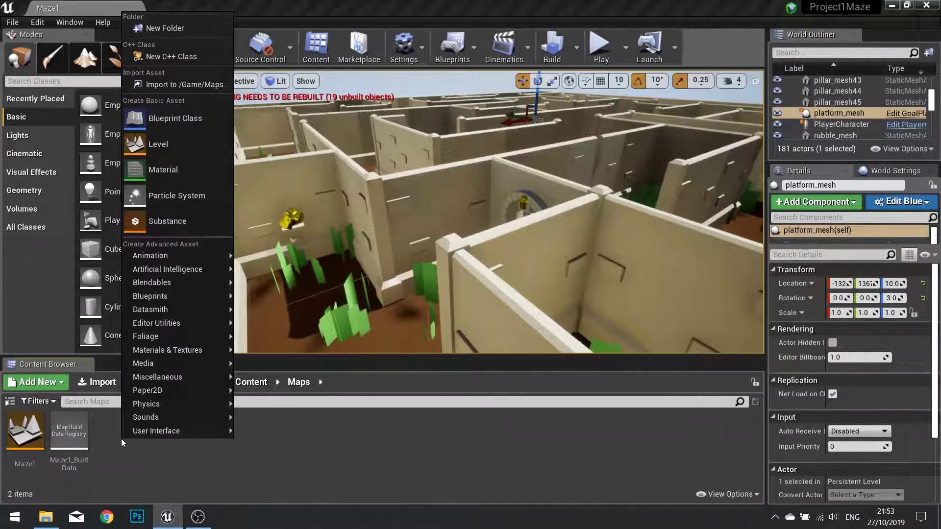
left_click(156, 147)
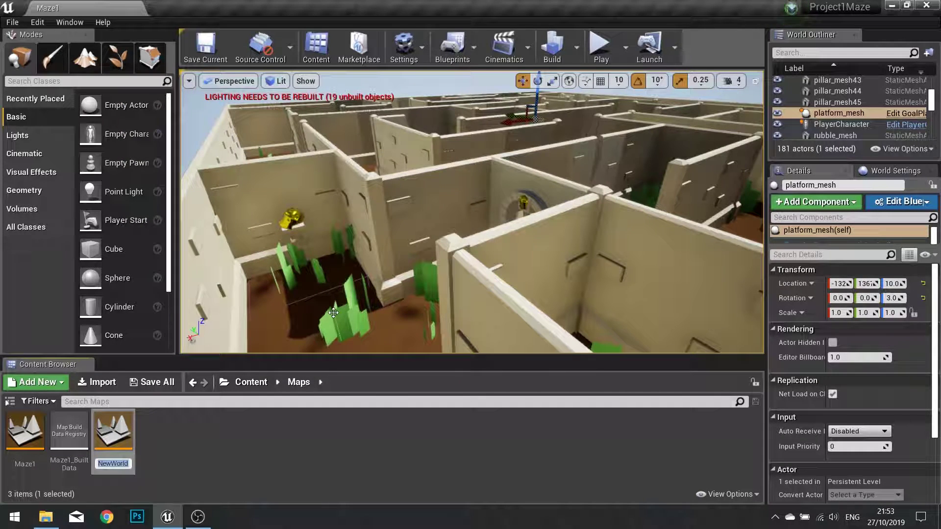
key("Return")
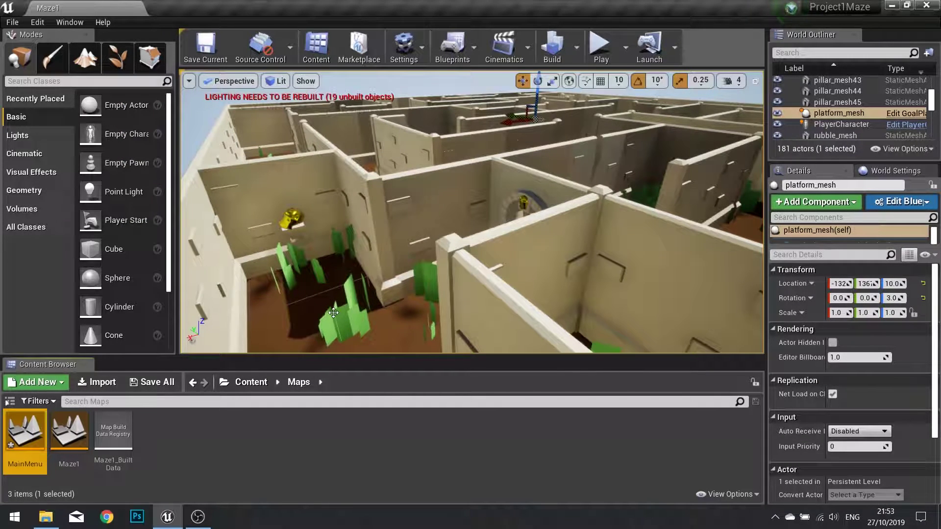
double_click(23, 425)
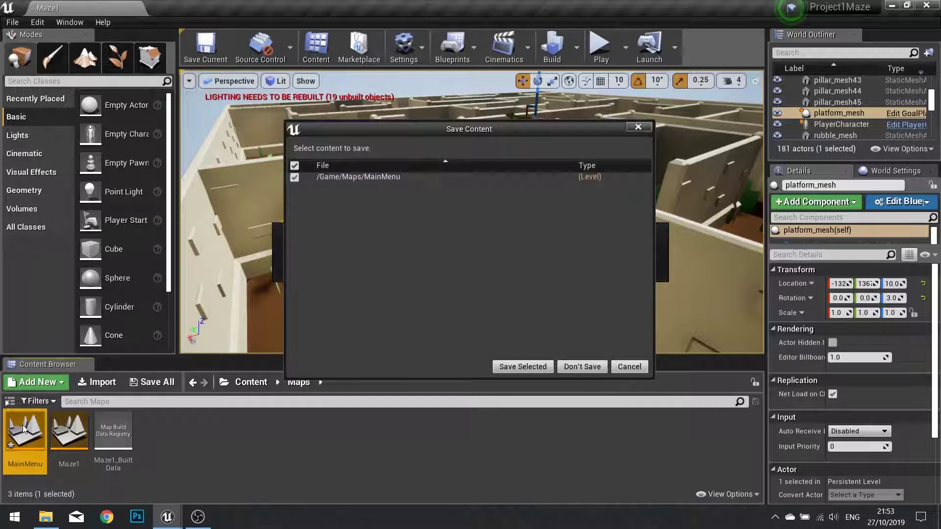
left_click(528, 366)
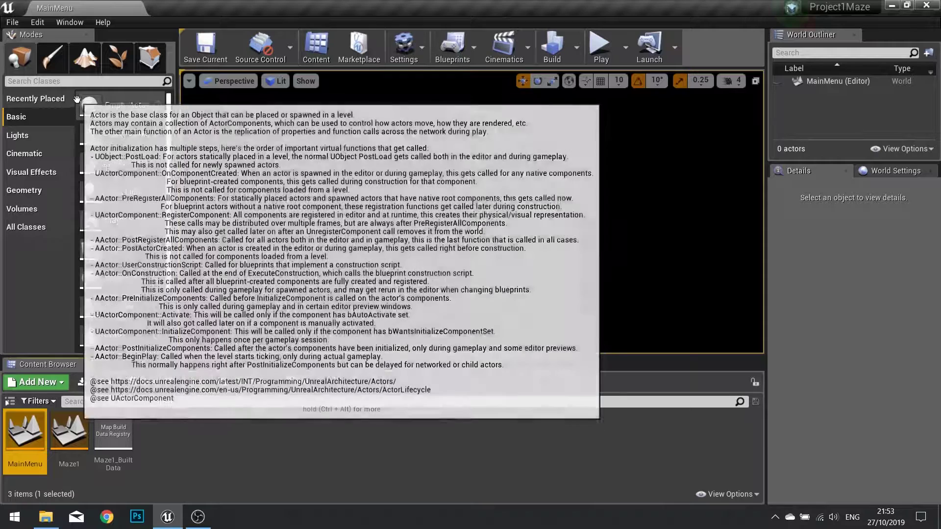
Add a BP_Sky_Sphere and a Sky Light to the empty MainMenu level.
left_click(78, 84)
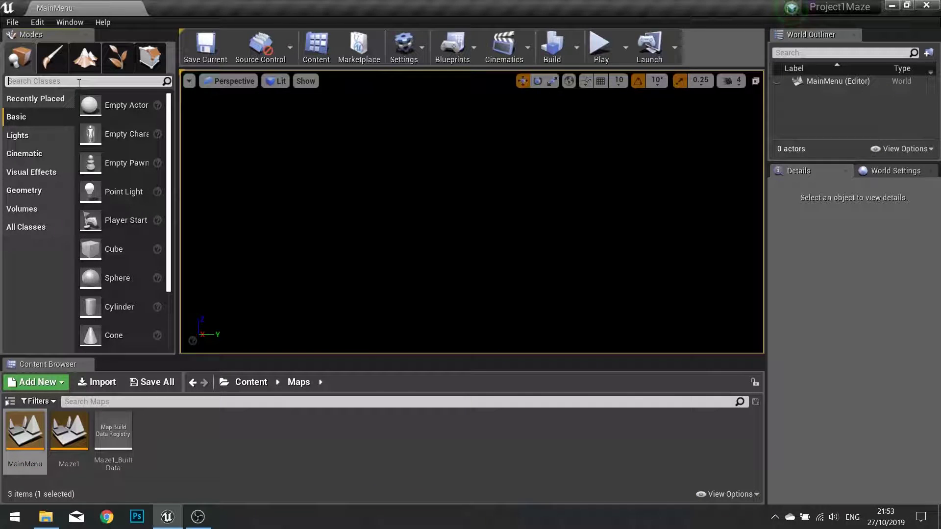
type("sky")
left_click_drag(56, 133, 494, 231)
left_click_drag(50, 163, 502, 228)
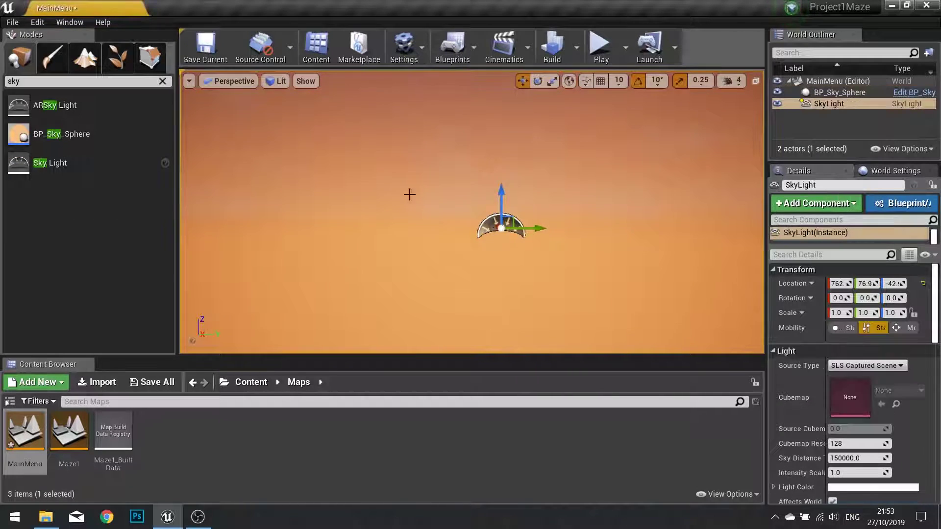
Add a Directional Light to the level close to the sky light.
left_click(162, 82)
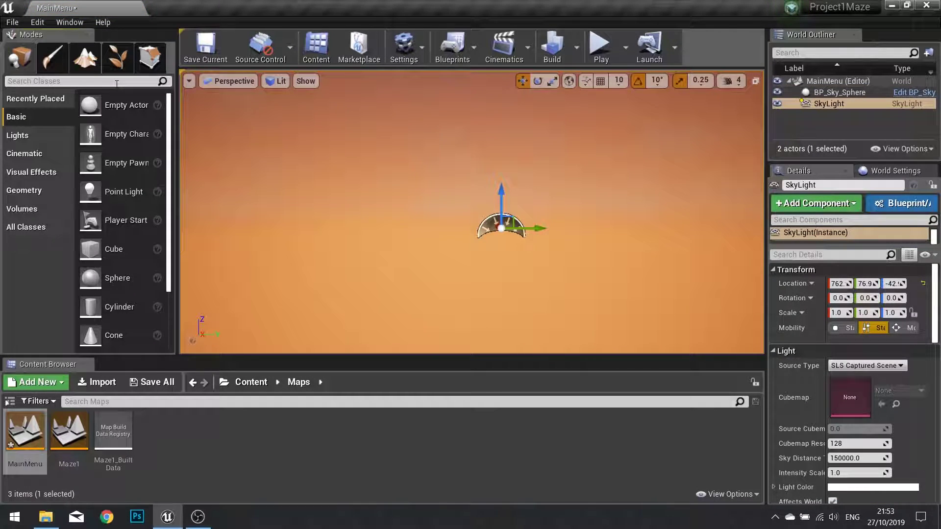
type("direc")
left_click_drag(81, 106, 502, 215)
Set the location of the sky sphere, directional light and sky light together to 0, 0, 0.
left_click(849, 94)
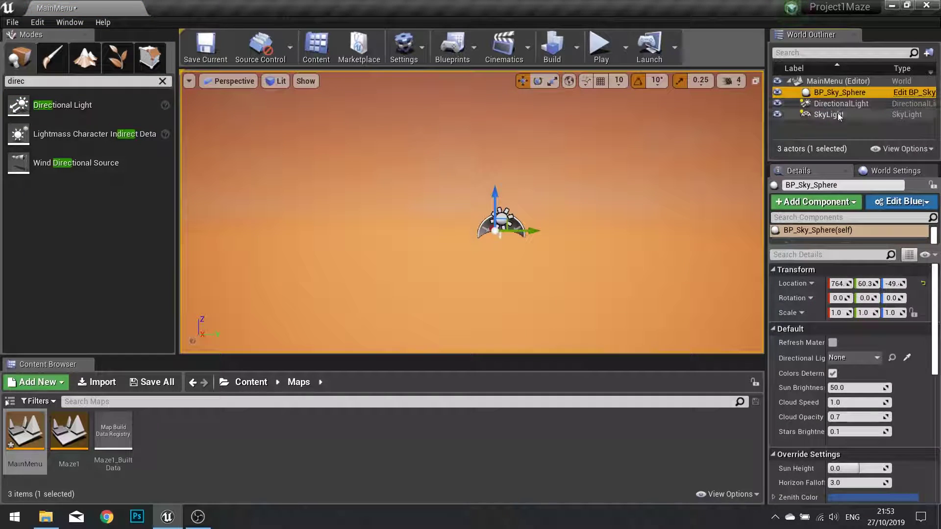
left_click(838, 115, "shift")
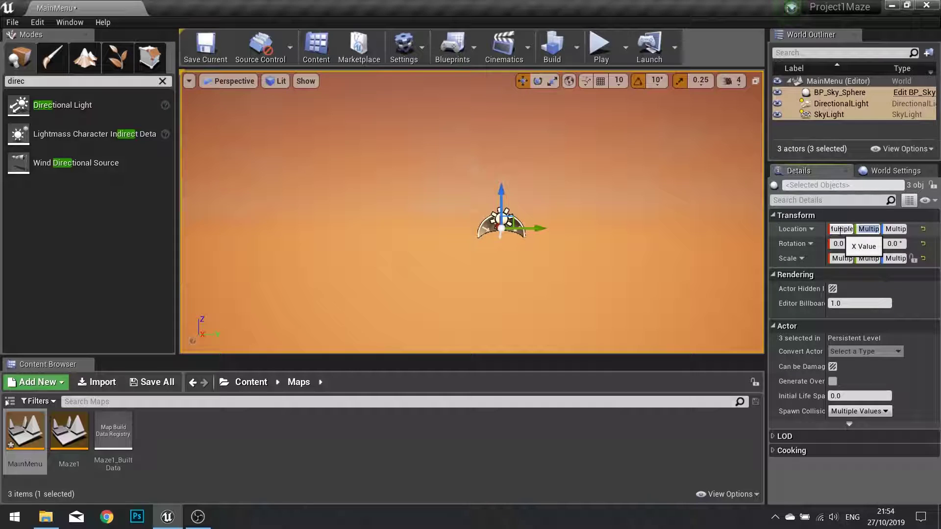
key("Tab")
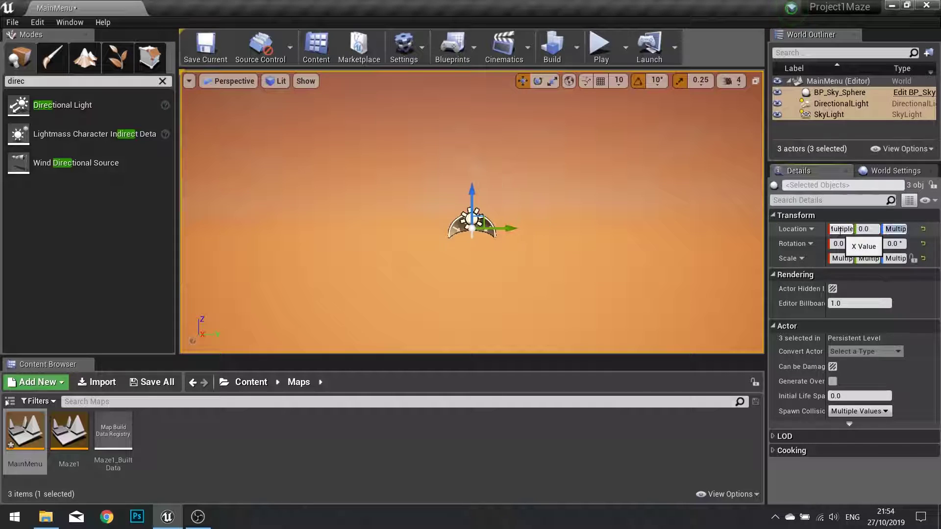
key("Return")
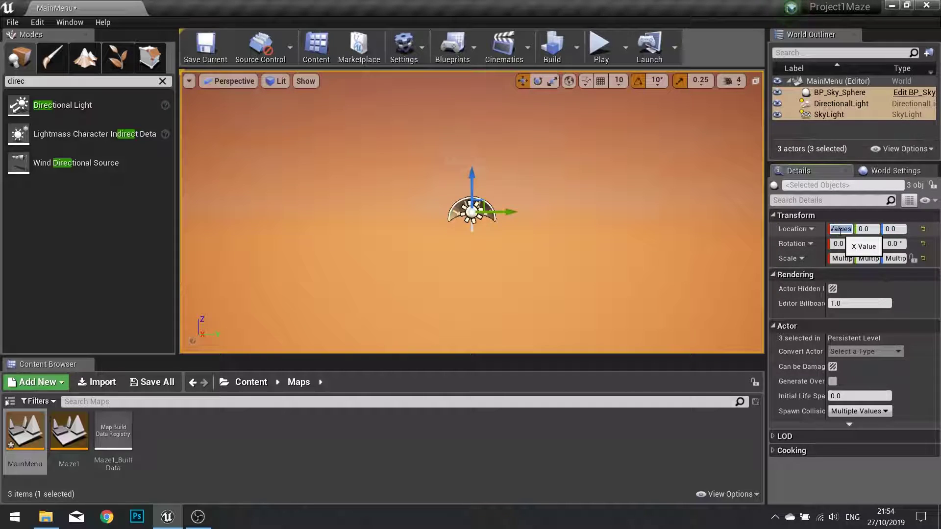
type("0")
key("Return")
Assign the level's DirectionalLight as the directional light actor of BP_Sky_Sphere.
left_click_drag(532, 239, 516, 284, "alt")
scroll(528, 238, "down", 3)
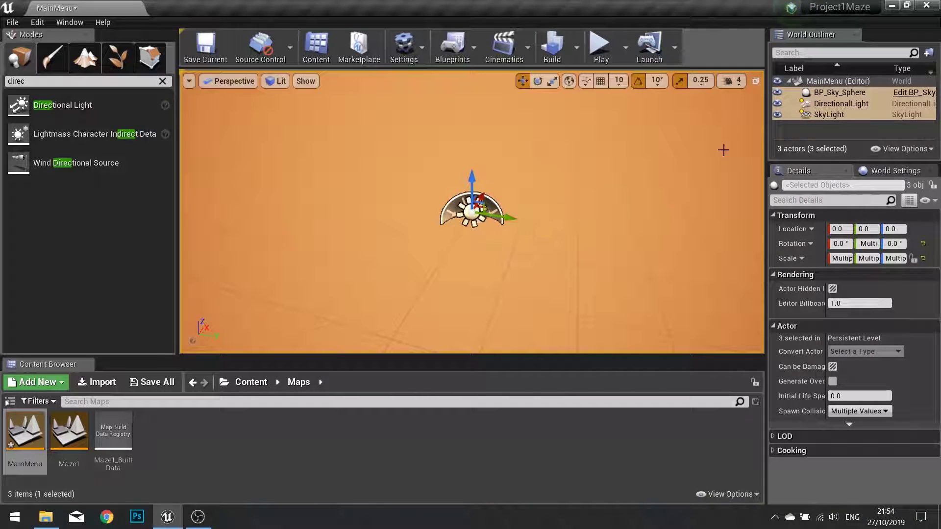
left_click(841, 94)
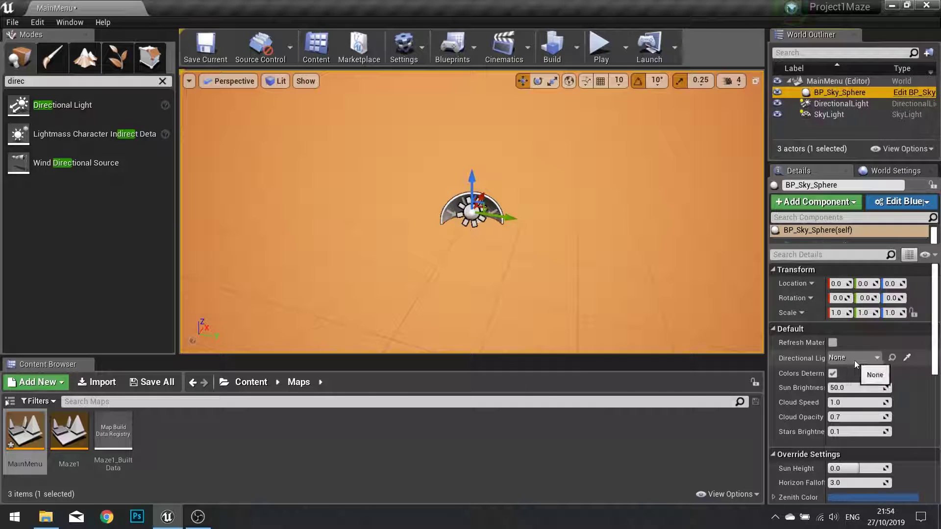
left_click(854, 359)
left_click(833, 210)
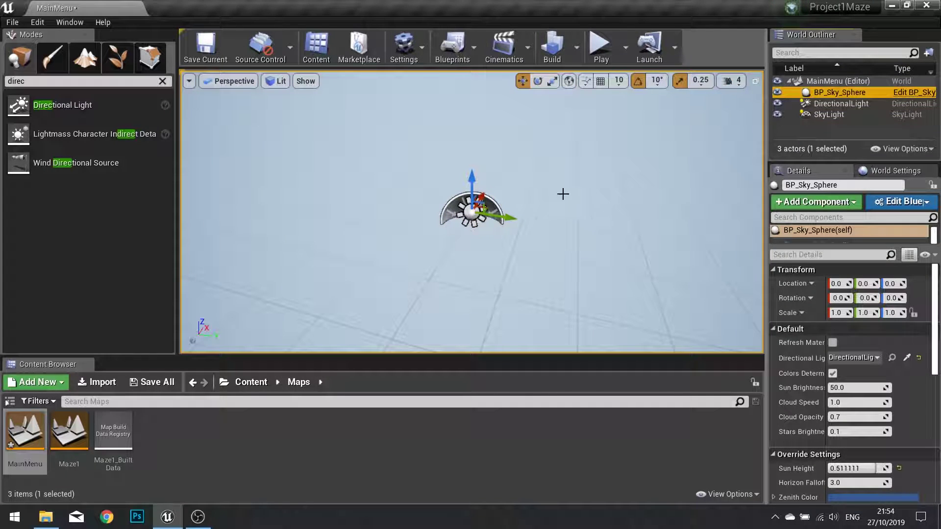
Look around the level to examine the sky and the light actors at the origin.
left_click(809, 133)
left_click_drag(544, 196, 500, 177, "alt")
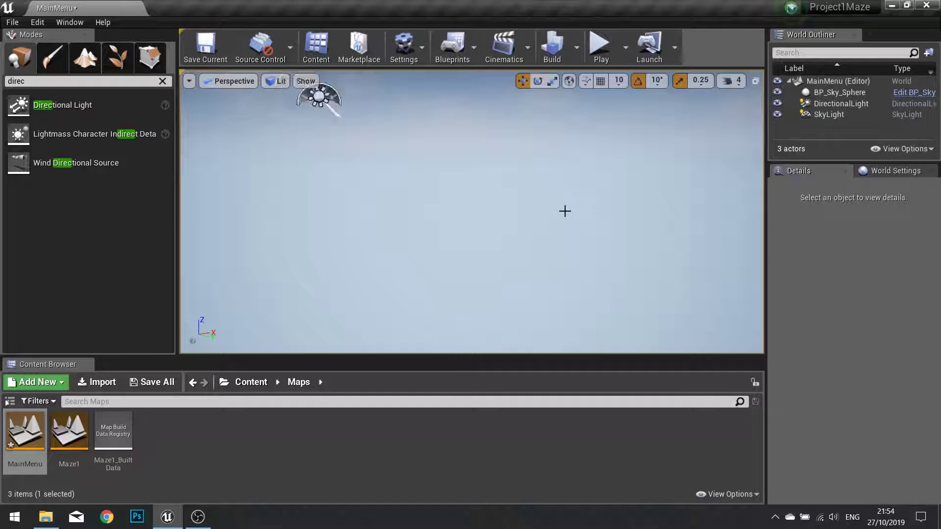
right_click_drag(499, 196, 550, 224)
key("s")
left_click(550, 224)
right_click_drag(548, 264, 548, 231)
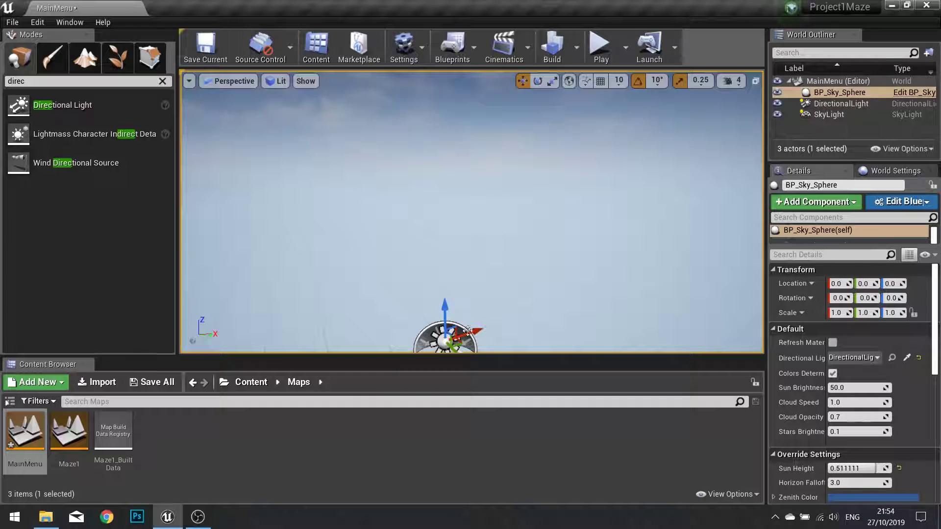
left_click(400, 430)
right_click_drag(443, 124, 441, 213)
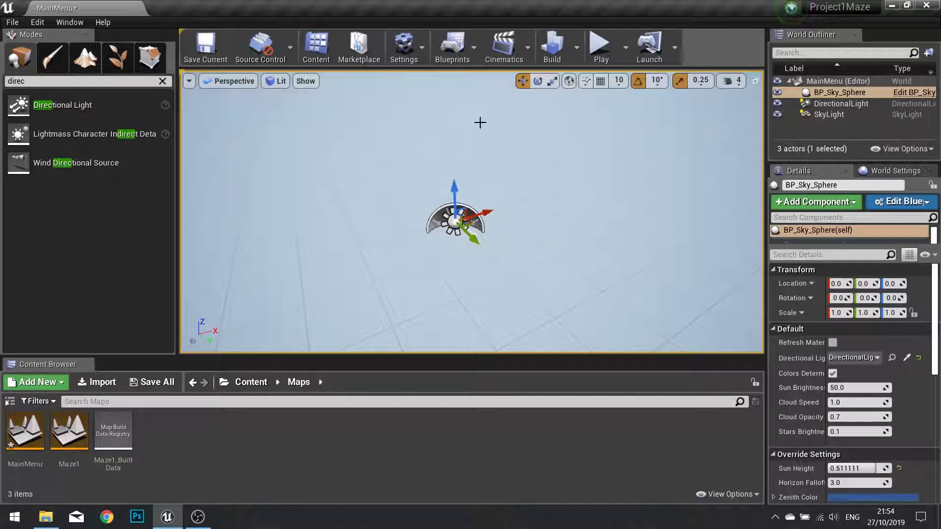
Add an additive Box geometry brush to the level and set its location to 0, 0, 0.
left_click(162, 82)
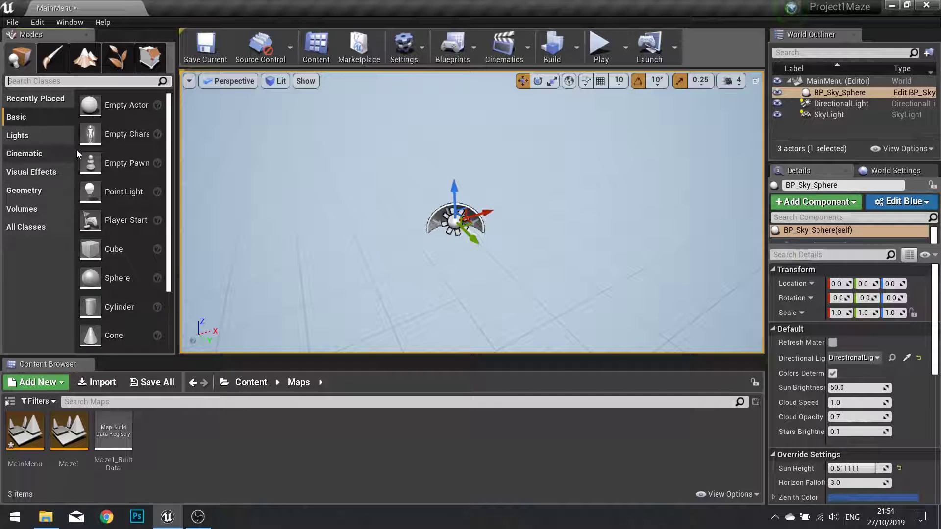
left_click(30, 193)
left_click_drag(110, 104, 480, 198)
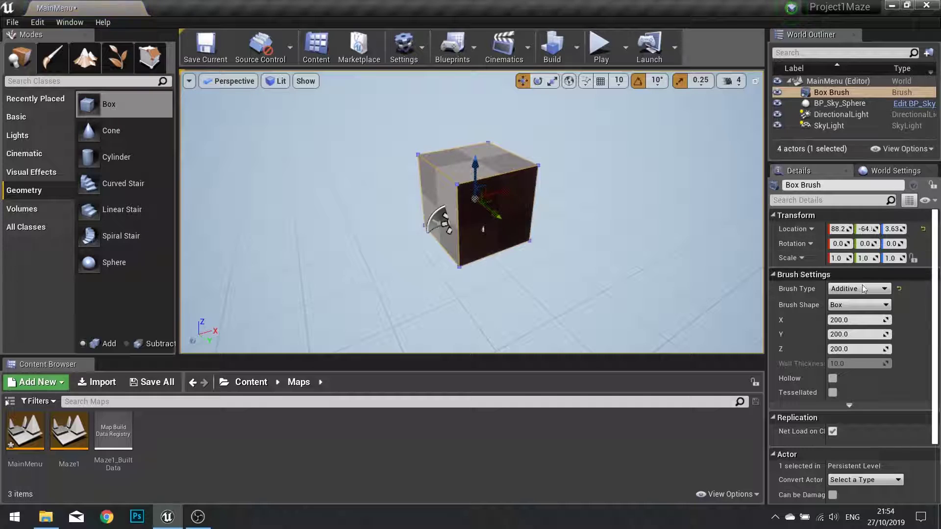
left_click(839, 229)
type("0")
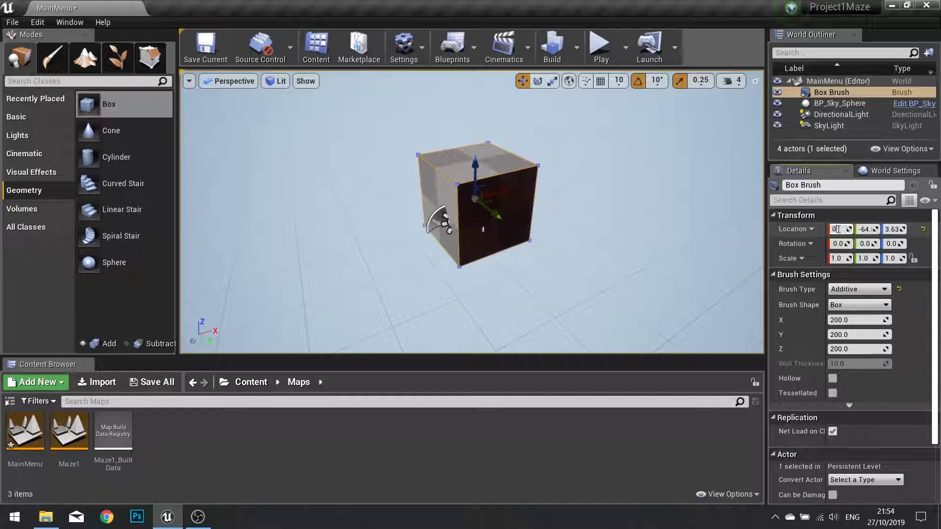
key("Tab")
type("0")
key("Tab")
type("0")
key("Return")
Resize the box brush into a flat floor with X 1000, Y 1000 and Z 20.
left_click(855, 320)
type("1000")
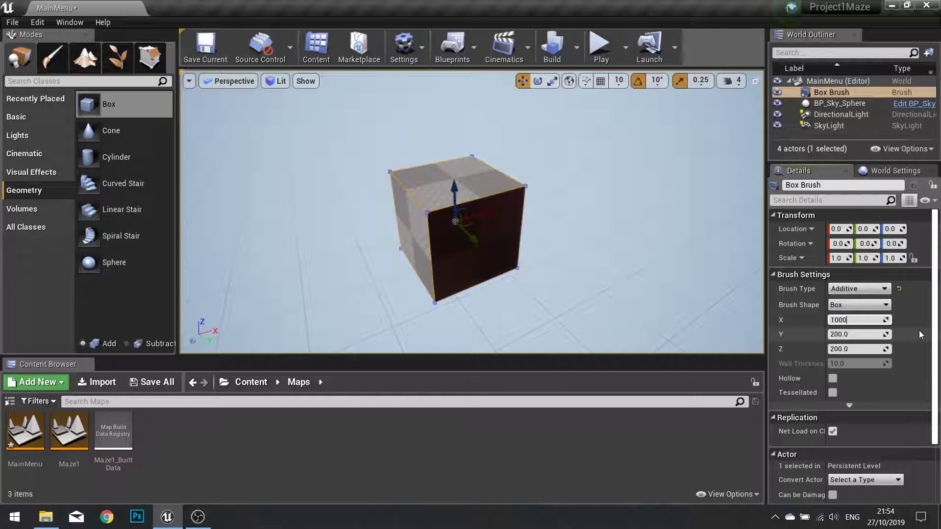
key("Tab")
type("1000")
key("Tab")
type("20")
key("Return")
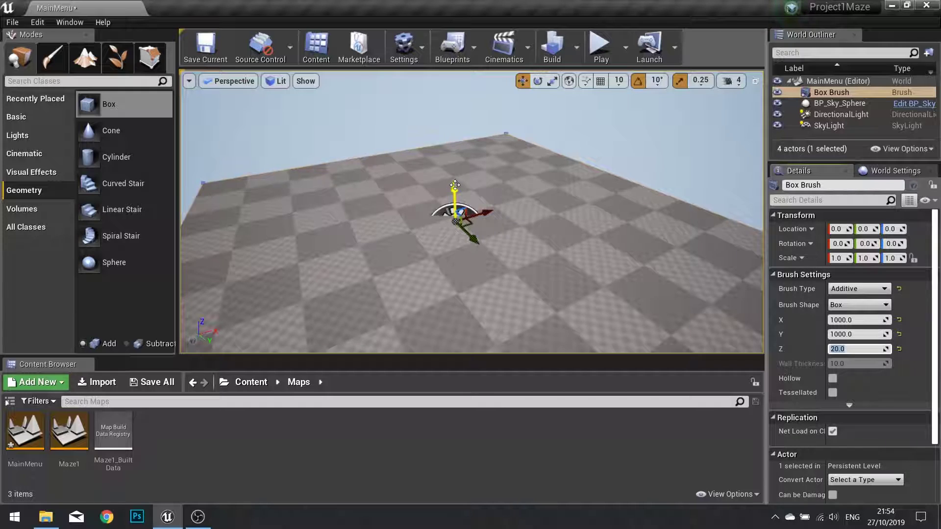
Apply the Floor_Mat material to the top surface of the box brush floor.
left_click(600, 255)
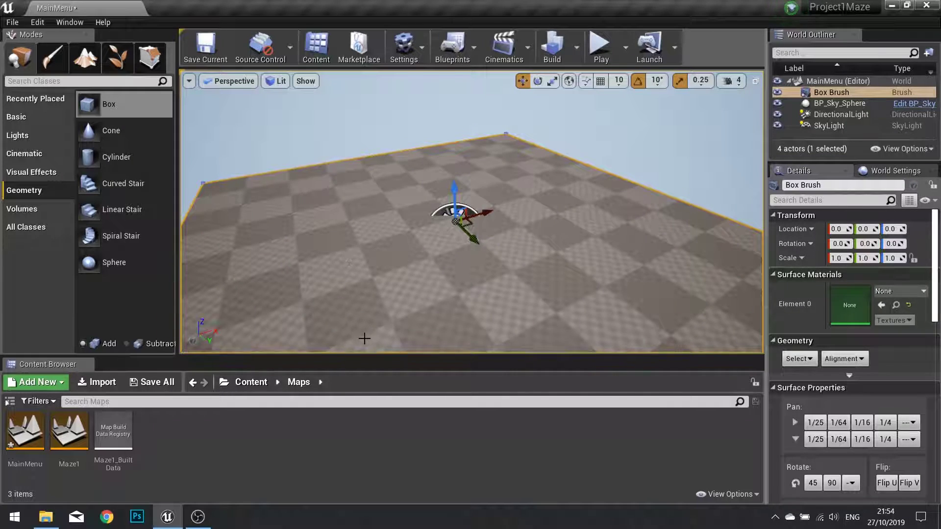
left_click(892, 292)
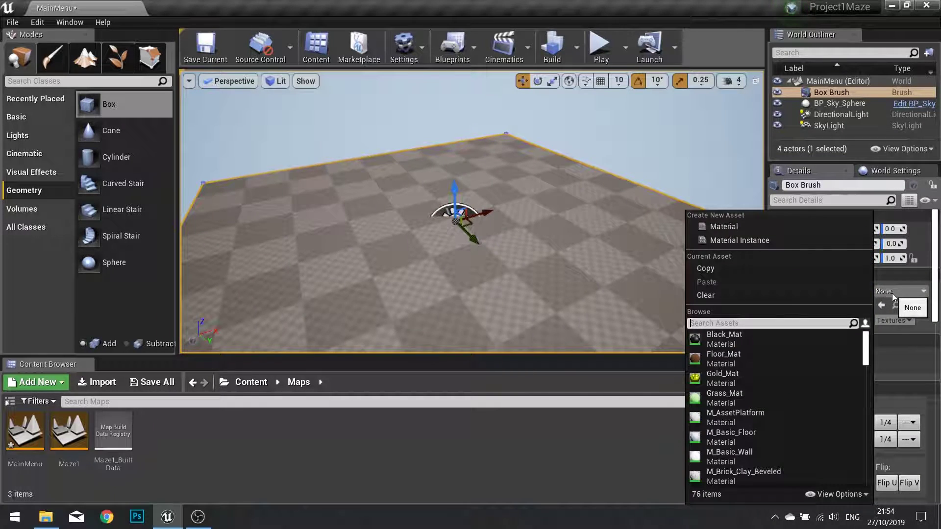
left_click(739, 357)
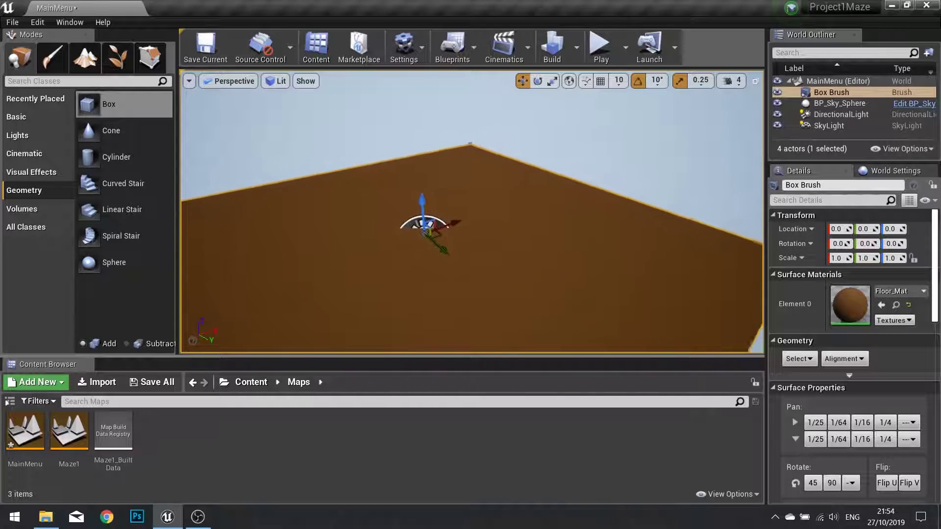
right_click_drag(546, 234, 535, 244)
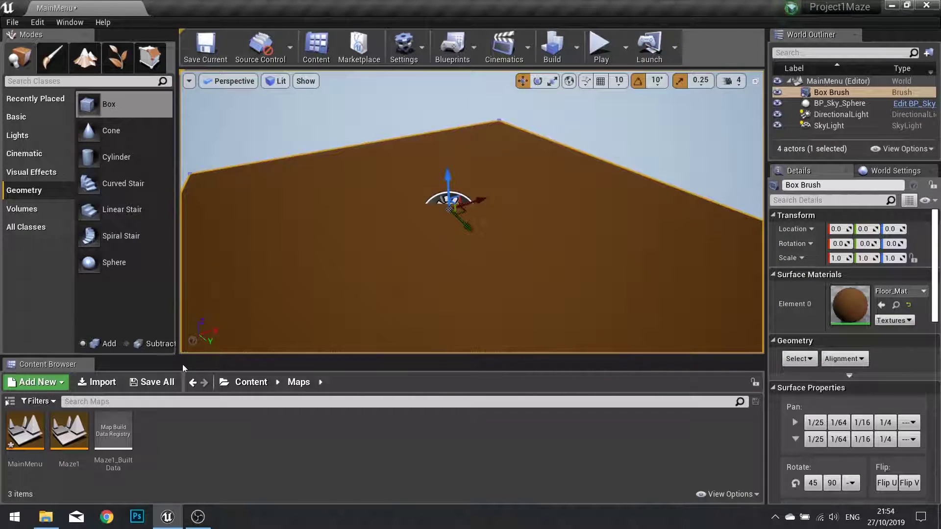
Place a wall_mesh from the Meshes folder on the floor near the middle.
left_click(251, 382)
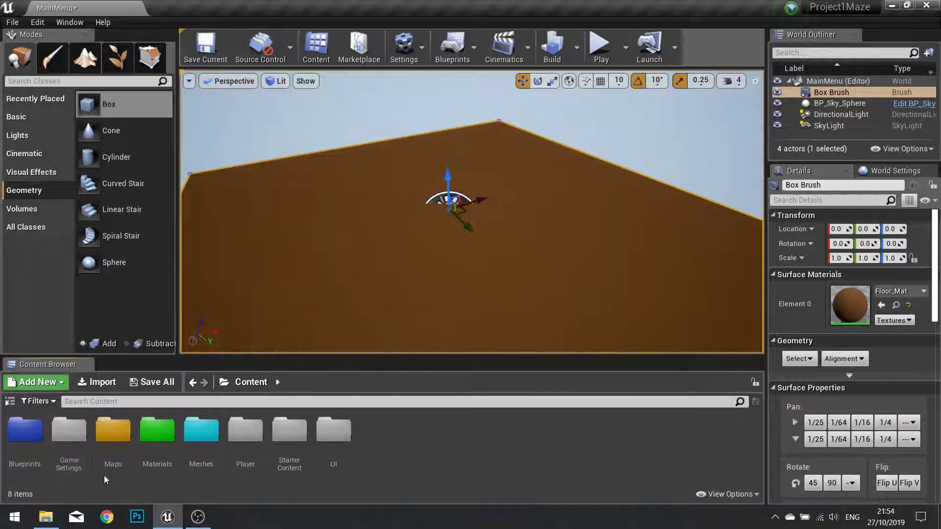
left_click(207, 452)
double_click(206, 452)
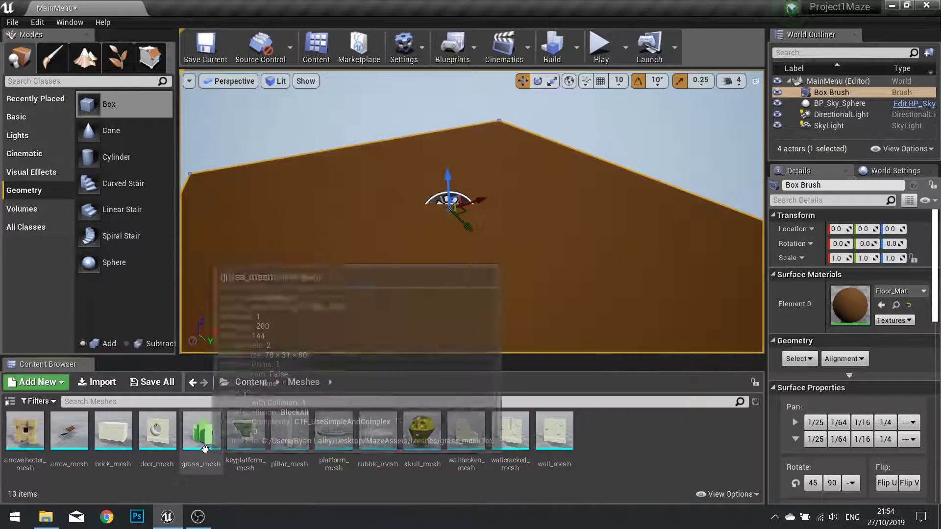
left_click_drag(552, 436, 415, 184)
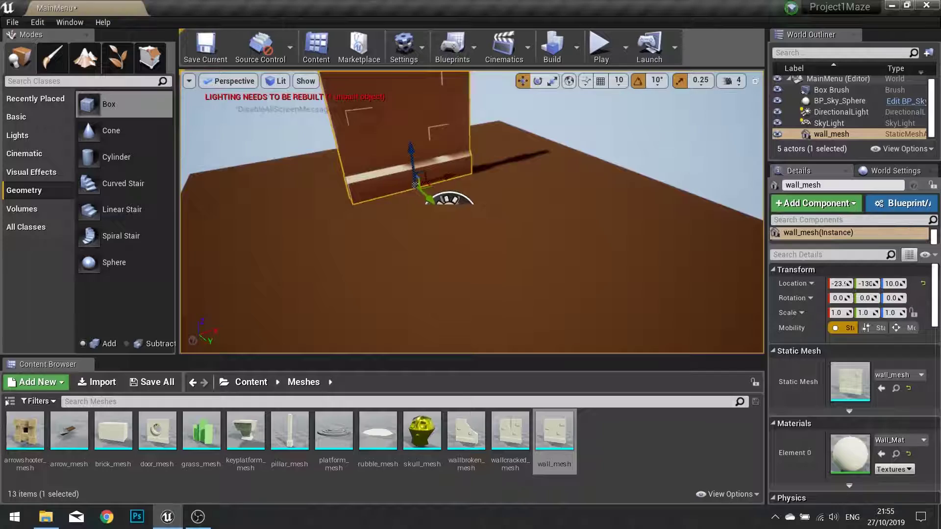
Rotate the wall about its vertical axis and shift it across the floor.
key("f")
mouse_move(537, 295)
right_mouse_down()
mouse_move(519, 274)
mouse_move(569, 277)
mouse_move(524, 303)
right_mouse_up()
key("w")
key("s")
key("e")
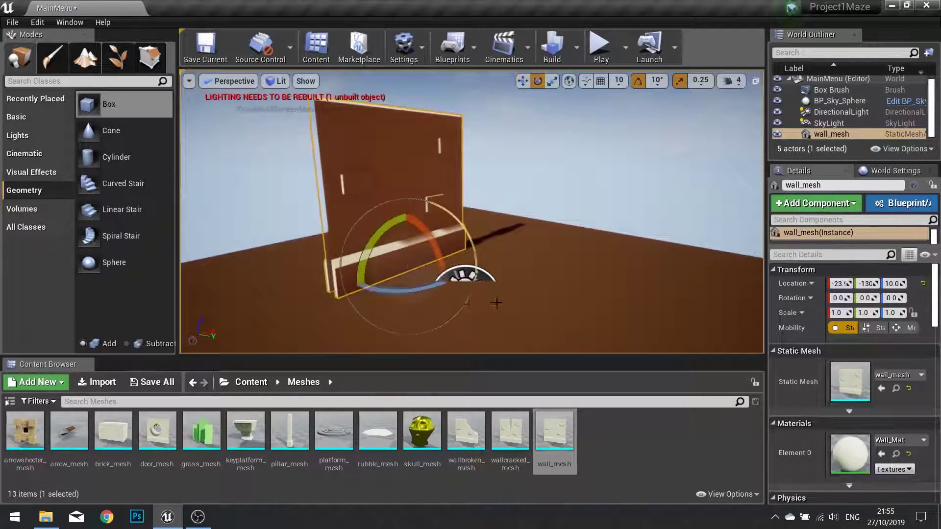
left_click_drag(411, 293, 489, 293)
left_click_drag(327, 287, 304, 286)
key("w")
left_click_drag(428, 262, 469, 252)
Try to place a second wall_mesh turned 90° so that it forms a corner with the first wall.
right_click_drag(496, 263, 527, 279)
key("w")
left_click_drag(555, 431, 539, 278)
left_click_drag(534, 312, 550, 289)
key("w")
left_click_drag(551, 256, 527, 252)
mouse_move(550, 265)
right_mouse_down()
mouse_move(520, 255)
mouse_move(550, 265)
right_mouse_up()
key("w")
key("s")
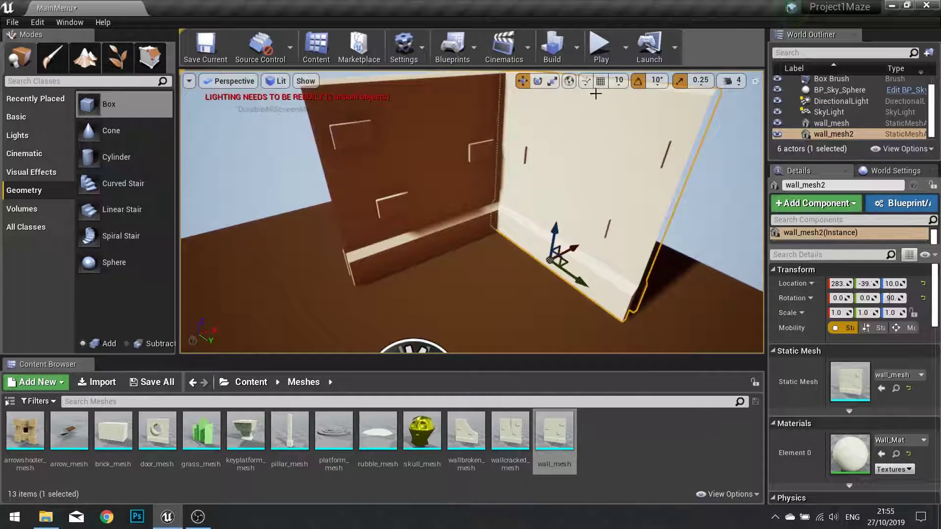
Enable position grid snapping with a snap size of 100 and delete the second wall.
left_click(601, 80)
left_click(619, 80)
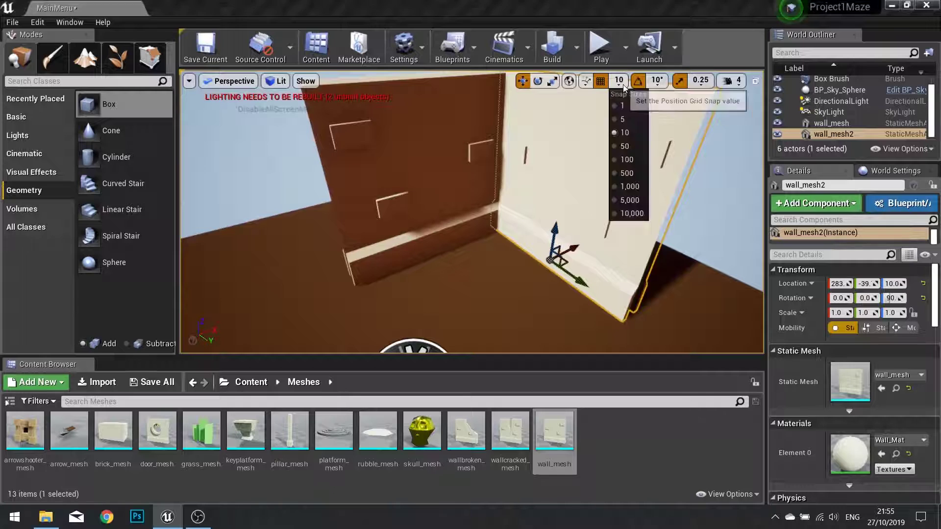
left_click(626, 159)
key("Delete")
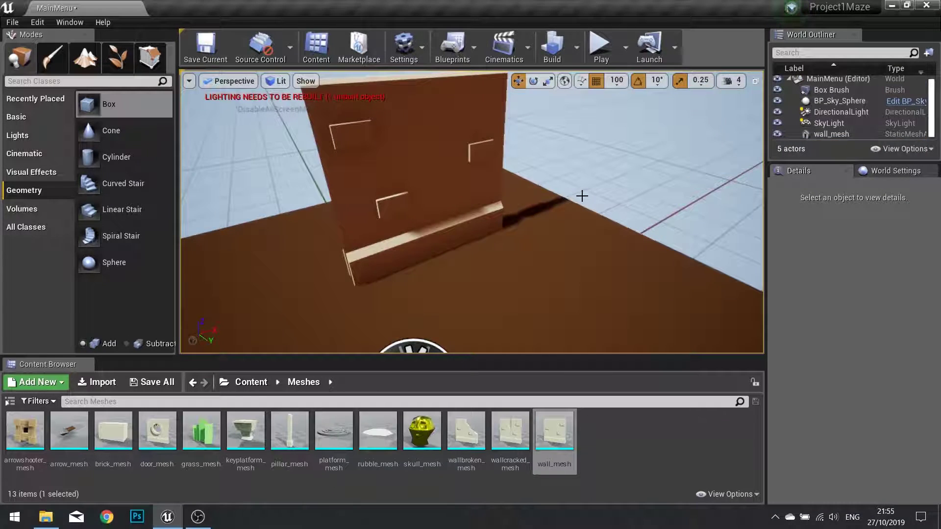
Set the wall's location to X 100, Y -200, Z 10.
left_click(443, 184)
left_click(840, 284)
type("100")
key("Return")
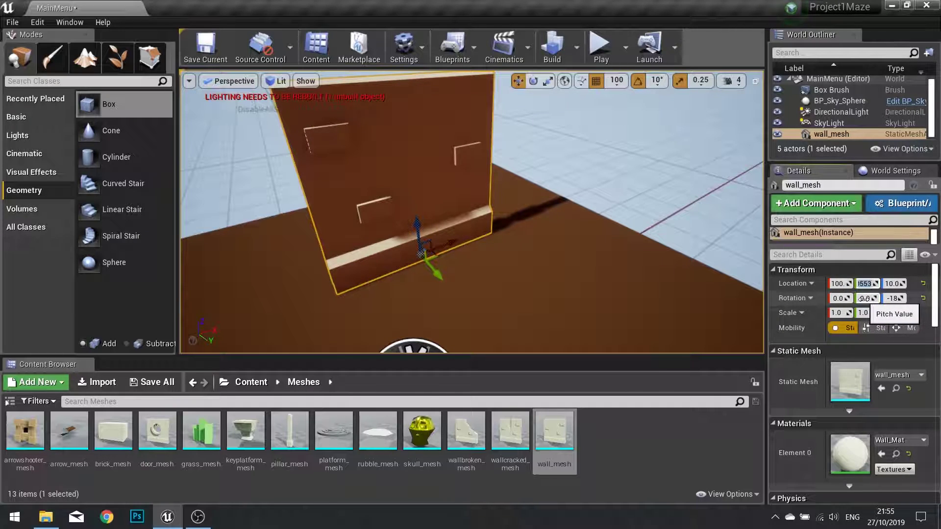
type("100")
key("Return")
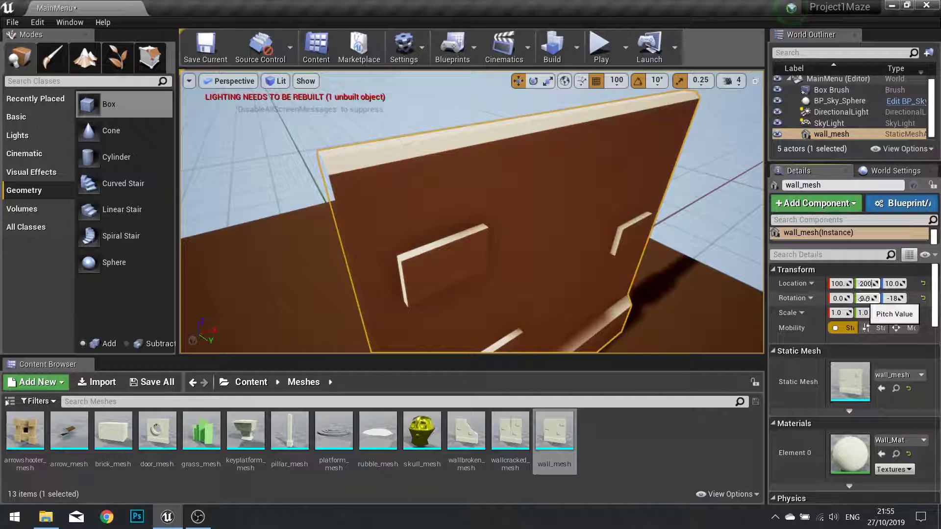
key("Return")
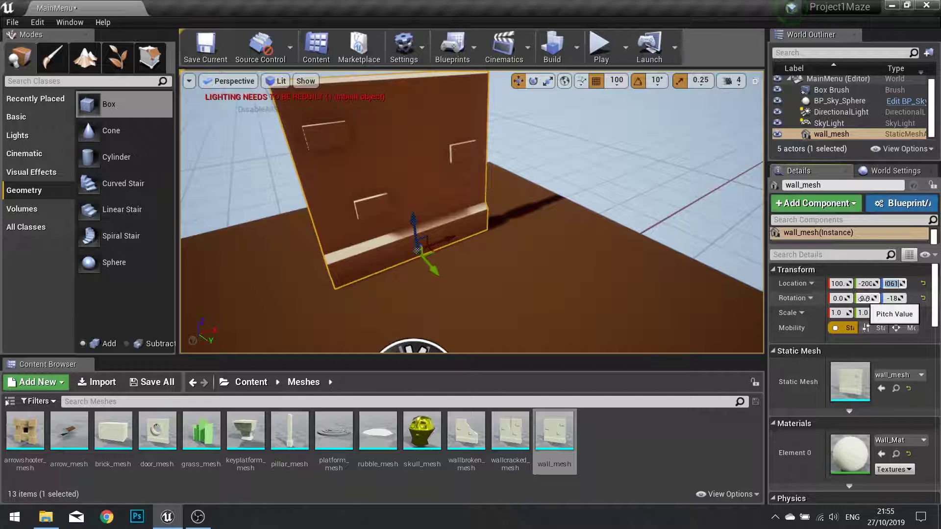
type("0")
key("Return")
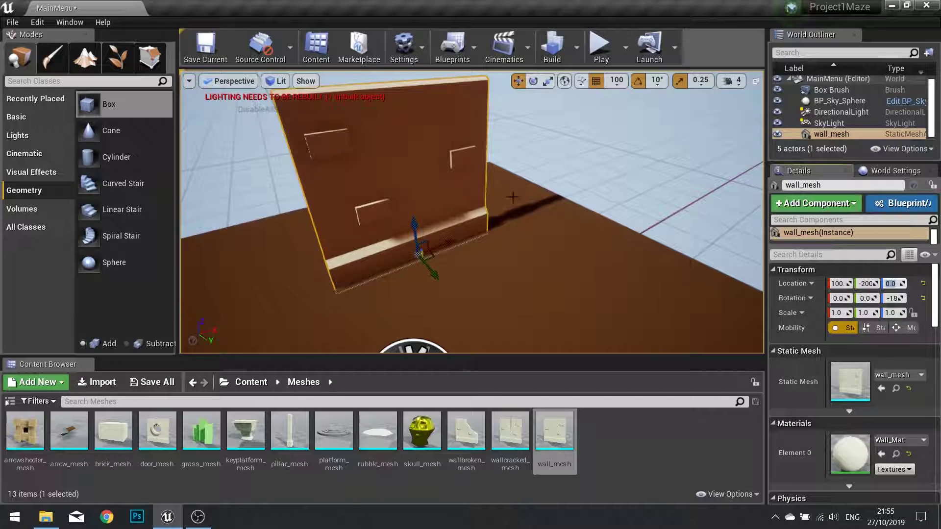
type("10")
key("Return")
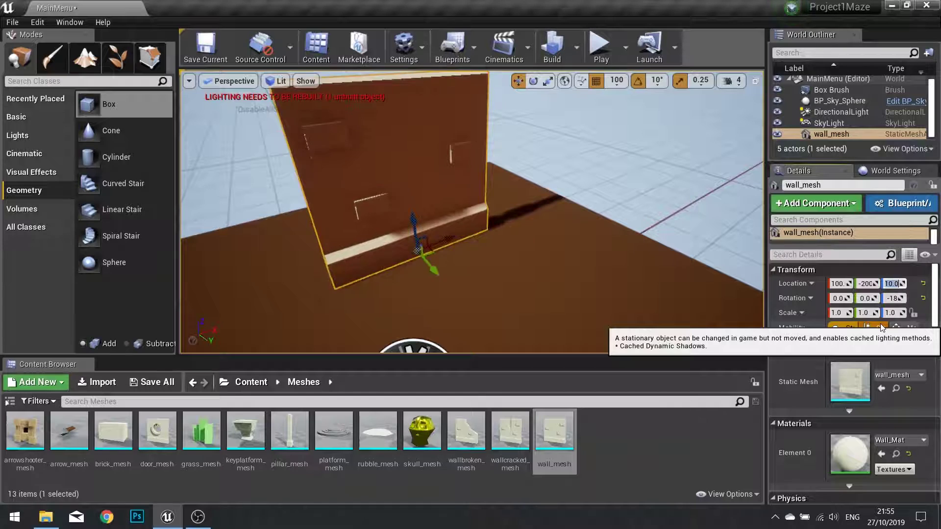
Duplicate the wall along its length to X -200 so that both pieces form one continuous wall.
right_click_drag(324, 158, 316, 196)
right_click_drag(475, 216, 526, 211)
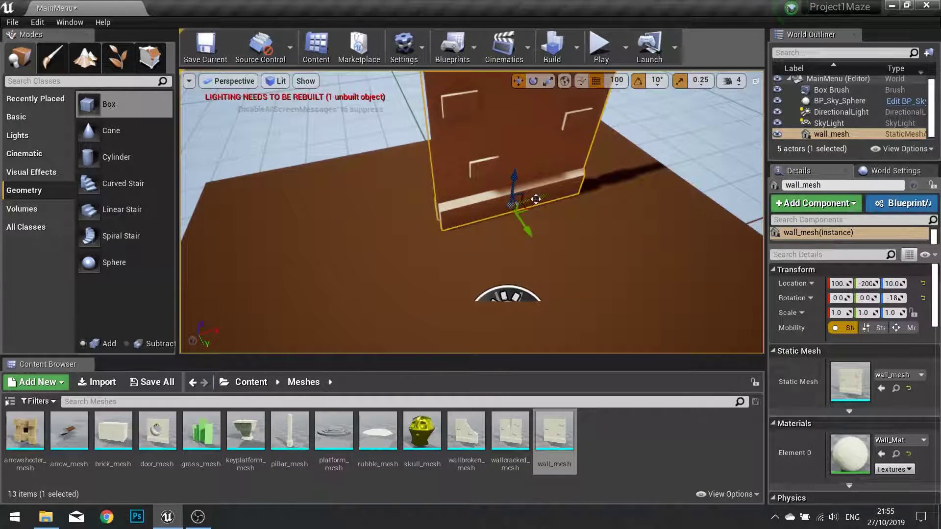
left_click_drag(516, 199, 404, 227, "alt")
Add a wall copy turned about 90° and place it at X 200, Y -100, forming a corner with the back wall.
key("e")
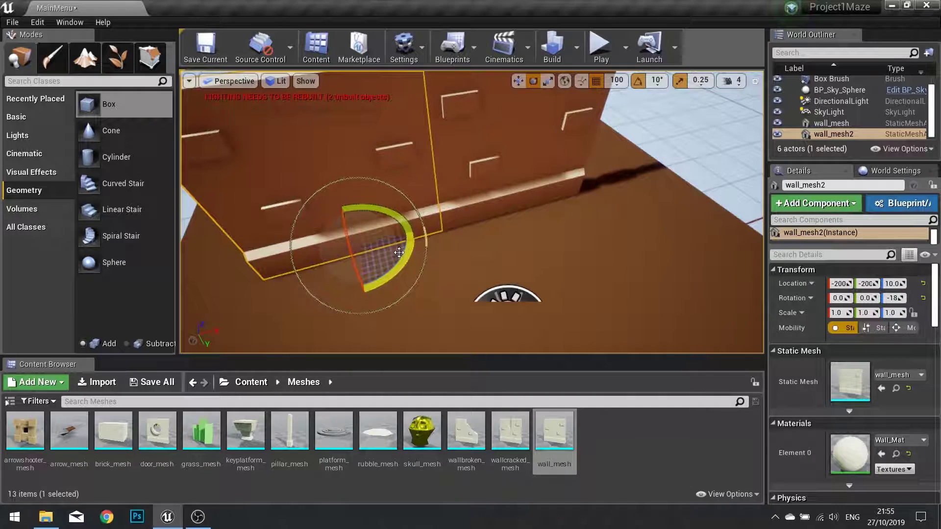
left_click_drag(401, 268, 363, 294)
key("w")
left_click_drag(386, 244, 604, 185)
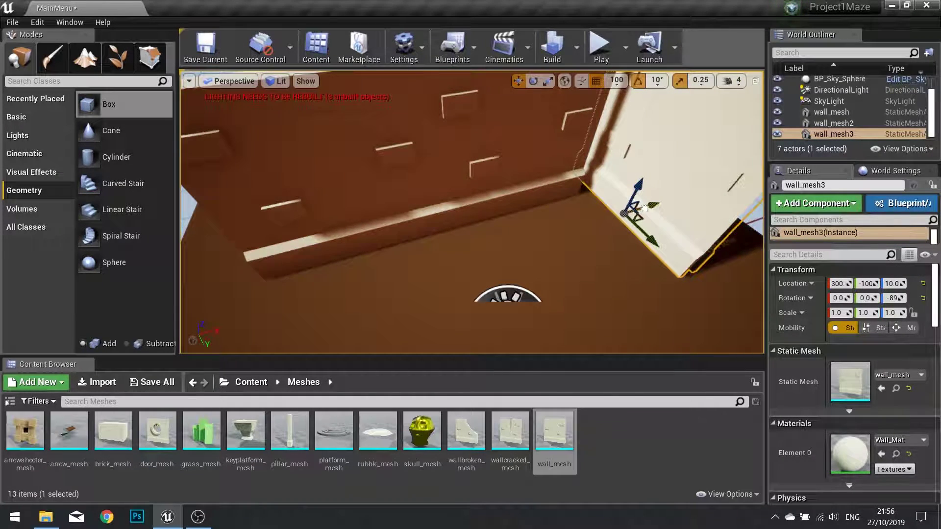
left_click_drag(645, 209, 613, 217)
right_click_drag(537, 226, 632, 221)
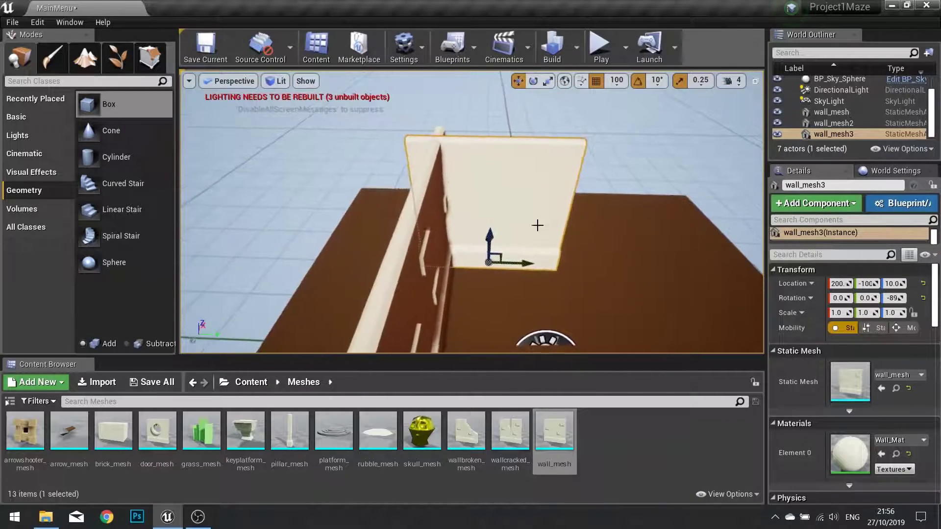
Using a position snap size of 50, move the perpendicular wall to X 250, Y -50 and duplicate it along its length.
left_click(616, 80)
left_click(618, 146)
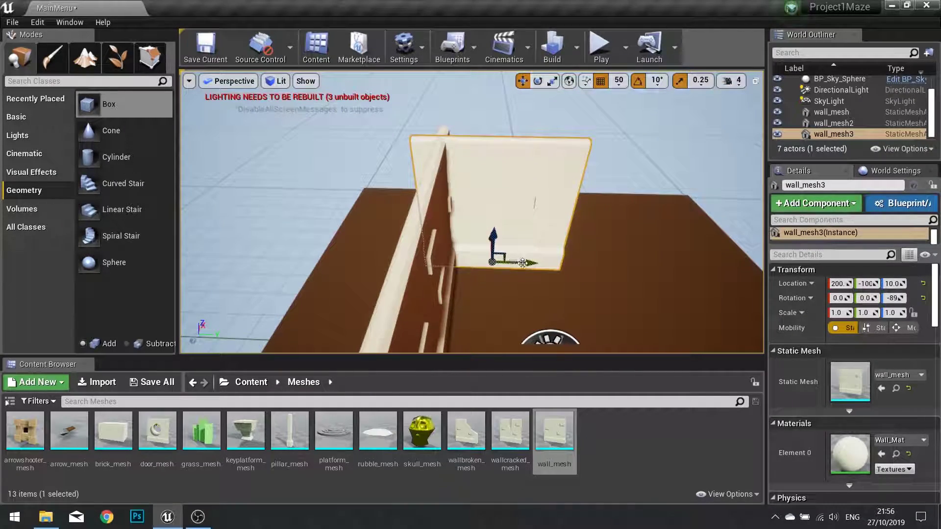
left_click_drag(522, 263, 546, 264)
right_click_drag(546, 261, 495, 271)
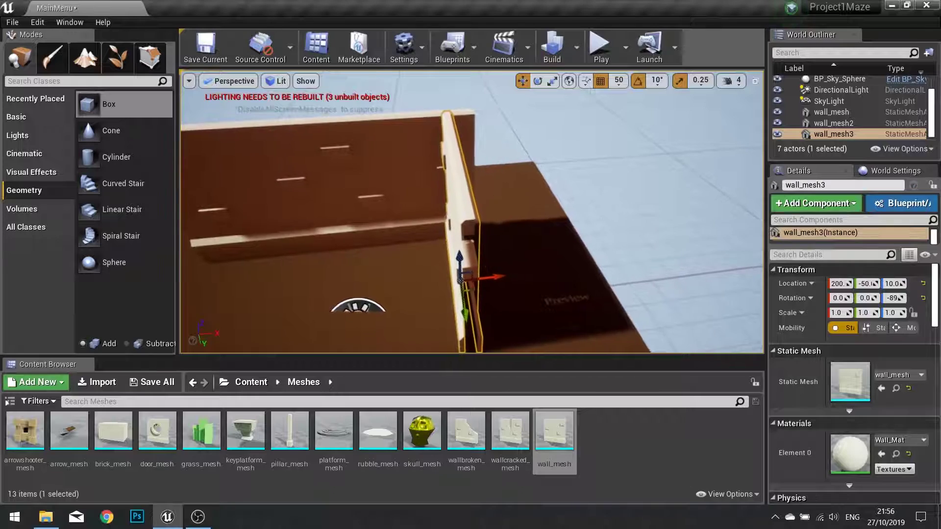
left_click_drag(501, 273, 522, 272)
right_click_drag(500, 267, 428, 238)
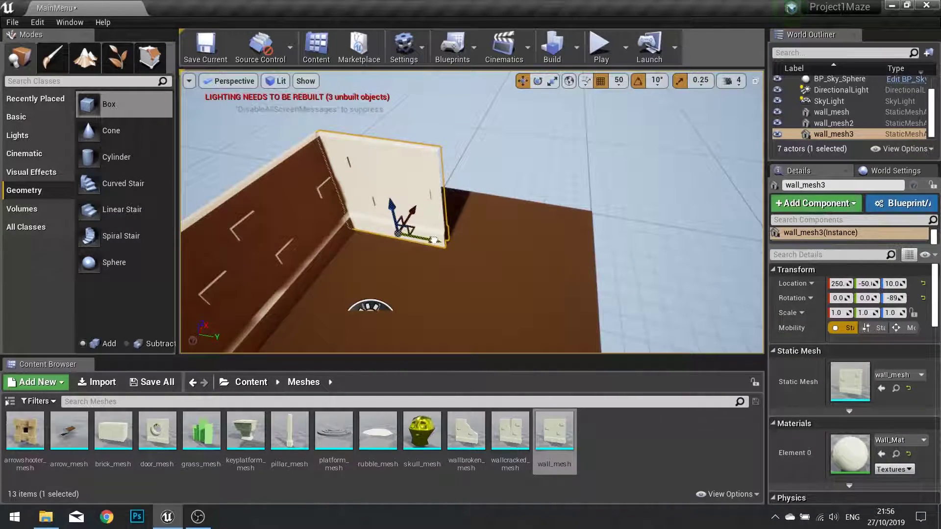
left_click_drag(435, 240, 541, 275, "alt")
right_click_drag(518, 275, 469, 294)
Find the Camera actor and place one on the floor in front of the wall corner.
left_click(46, 82)
type("camer")
left_click_drag(47, 104, 471, 309)
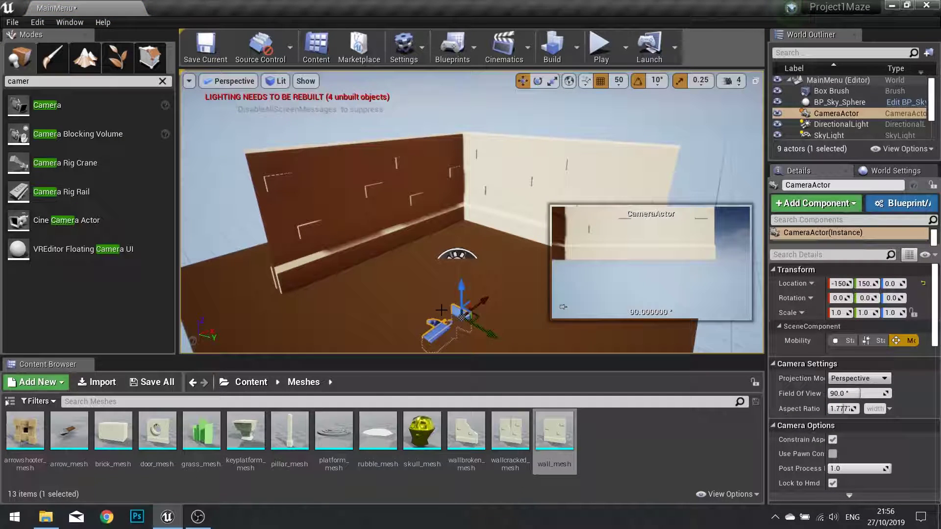
Pilot the camera to about X -286, Y 25, Z 95 facing the wall corner, and stop piloting.
right_click(462, 313)
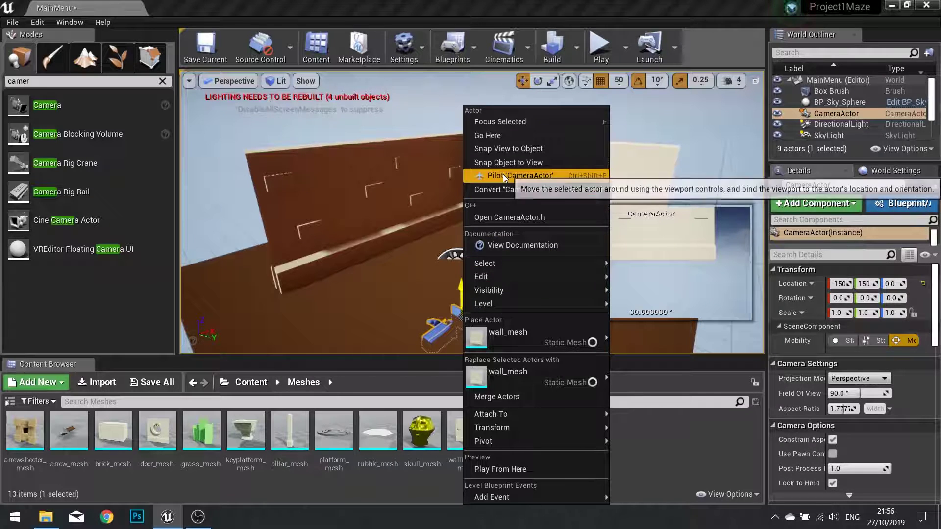
left_click(519, 181)
right_click_drag(519, 181, 406, 216)
key("w")
key("s")
key("w")
right_click_drag(472, 212, 532, 197)
key("a")
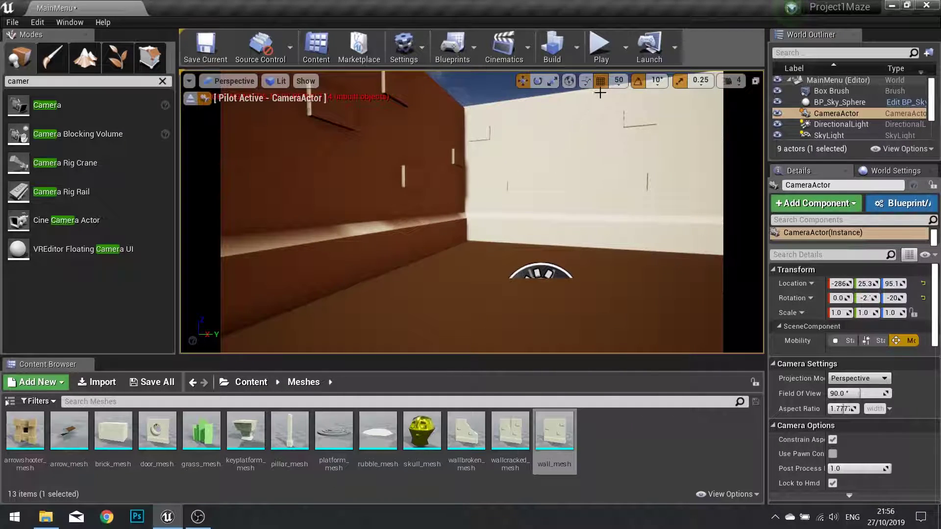
left_click(190, 101)
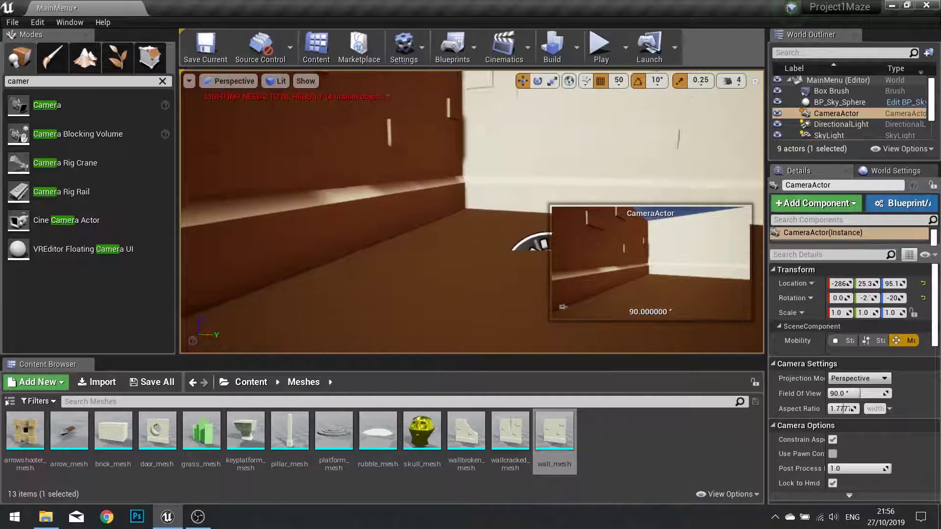
Place a GoalPlatform near the wall corner and a KeyPlatform by the back wall from the Blueprints folder.
mouse_move(472, 211)
right_mouse_down()
mouse_move(343, 182)
mouse_move(475, 208)
right_mouse_up()
right_click_drag(407, 279, 367, 263)
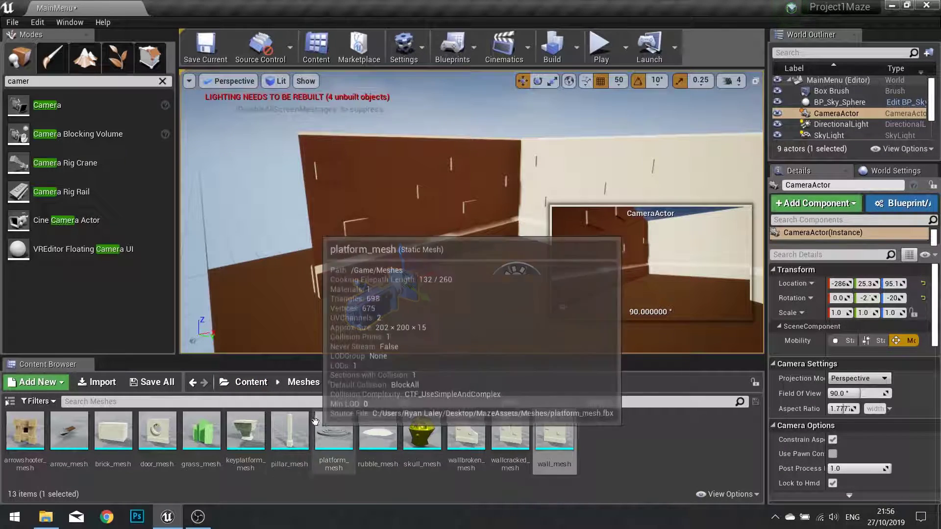
left_click(250, 382)
double_click(25, 431)
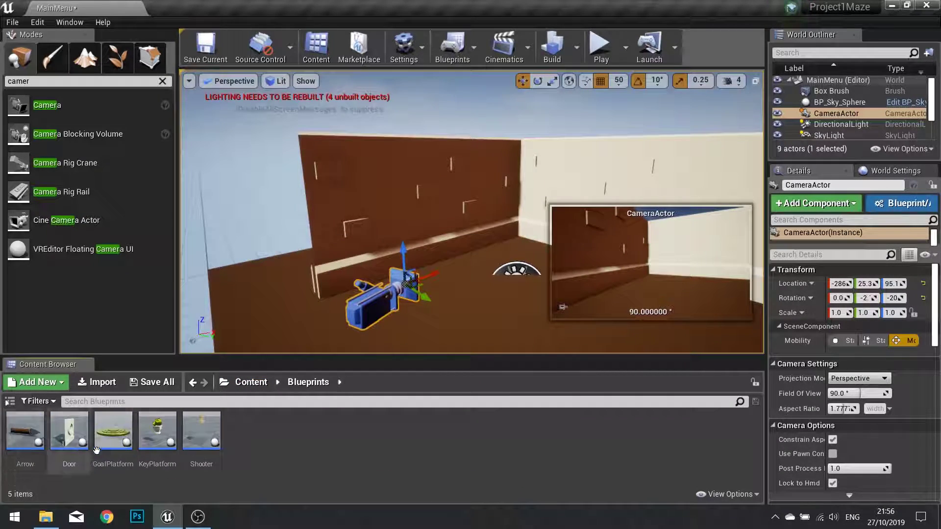
left_click_drag(113, 431, 522, 260)
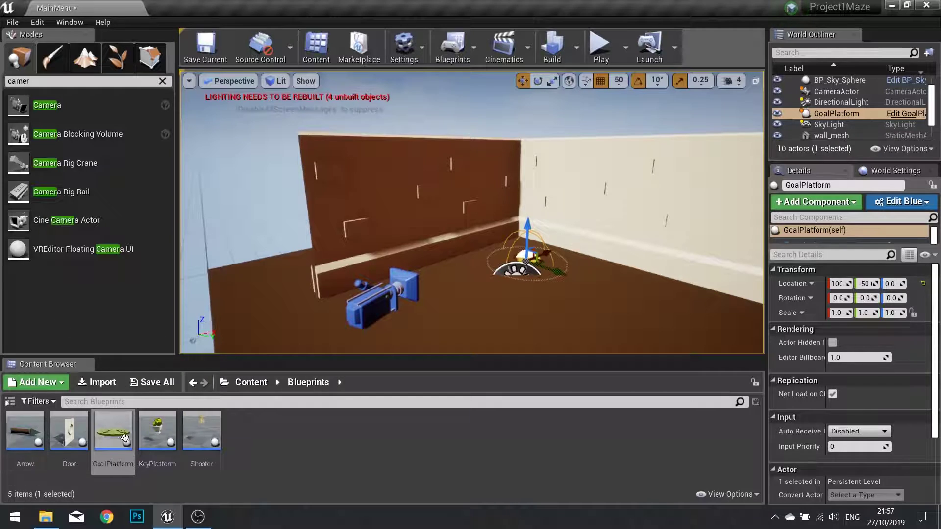
left_click_drag(156, 431, 407, 267)
right_click_drag(426, 289, 465, 336)
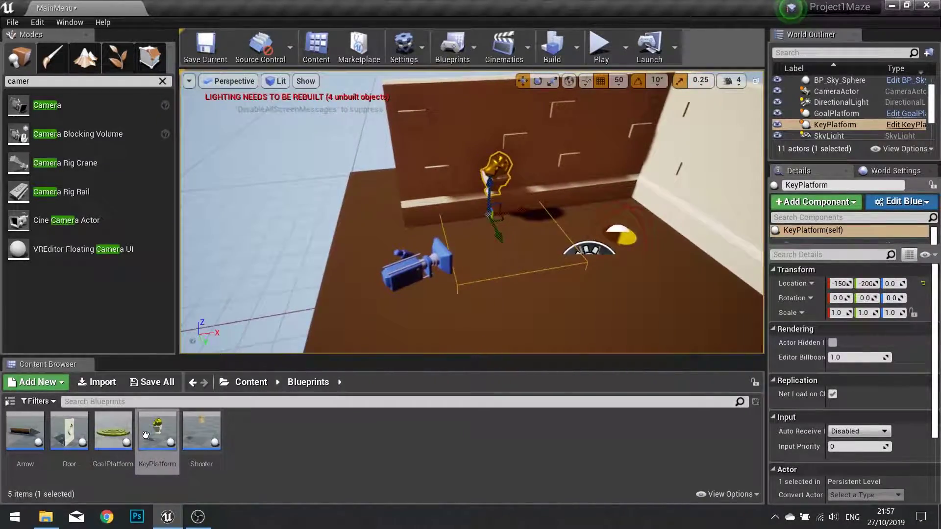
Open the project's Meshes folder.
left_click(251, 383)
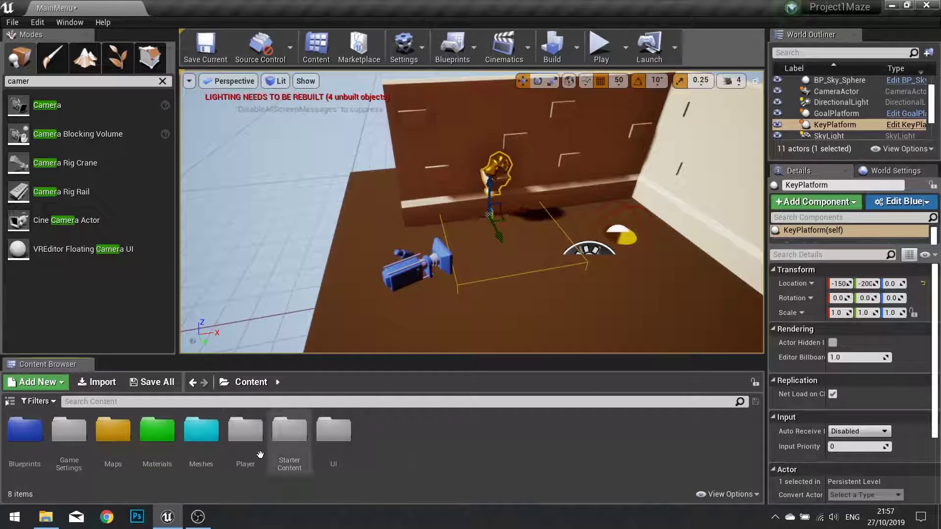
double_click(203, 439)
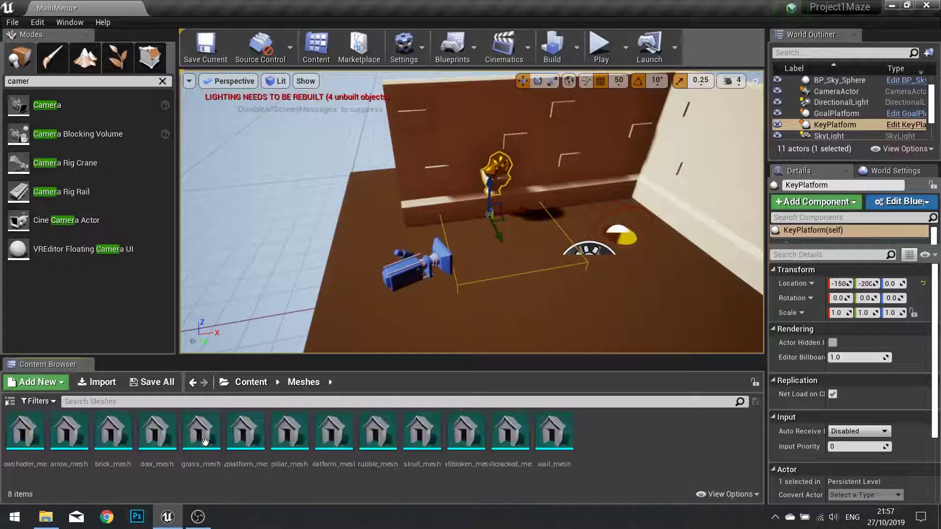
With position snapping off, seat the GoalPlatform on the floor's surface and raise the KeyPlatform to about Z 41.
right_click_drag(372, 294, 372, 294)
key("w")
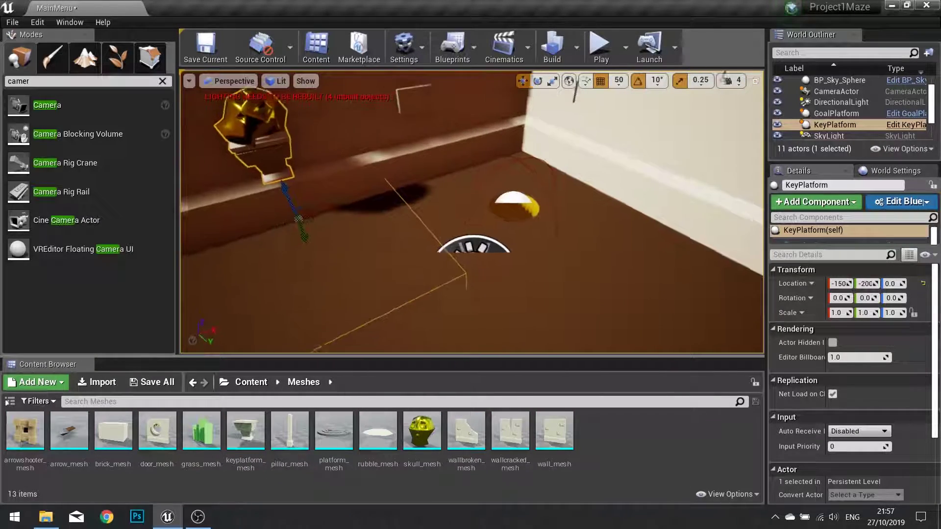
right_click_drag(465, 294, 465, 294)
left_click(510, 238)
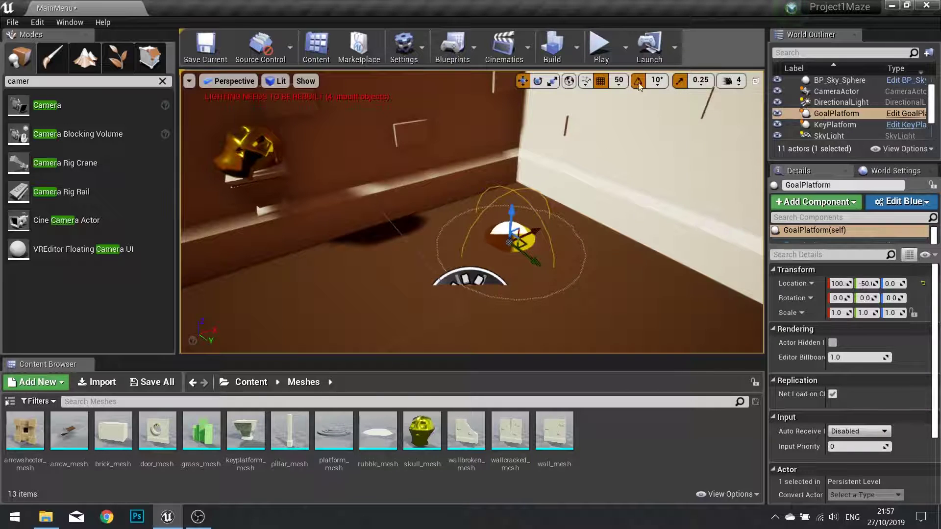
left_click_drag(512, 212, 512, 185)
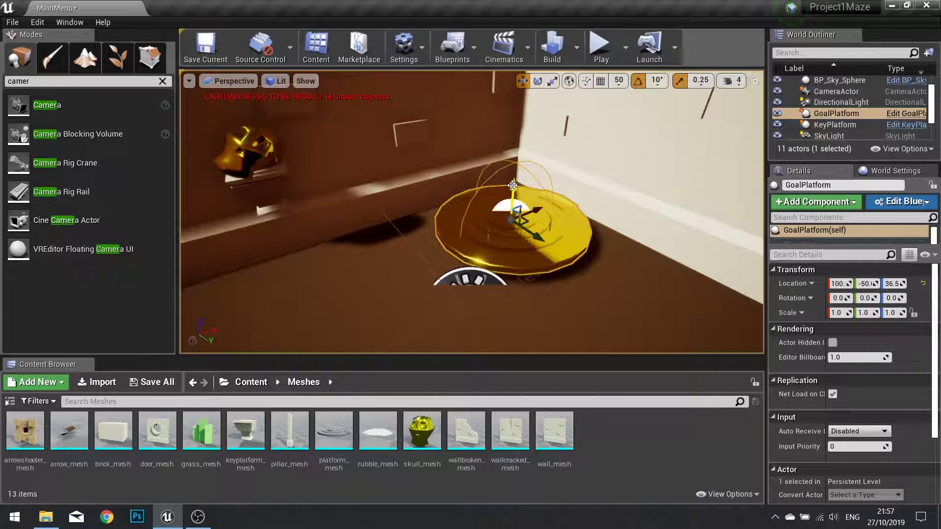
key("End")
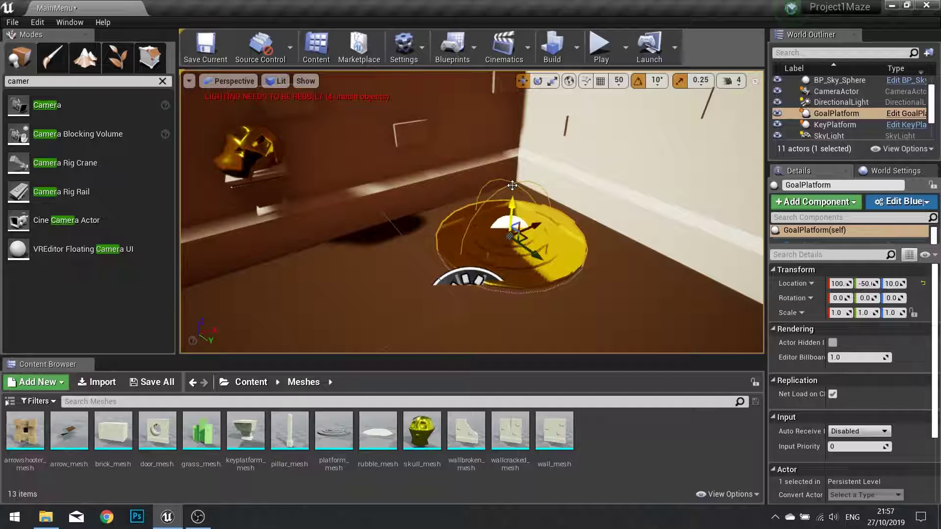
left_click(243, 197)
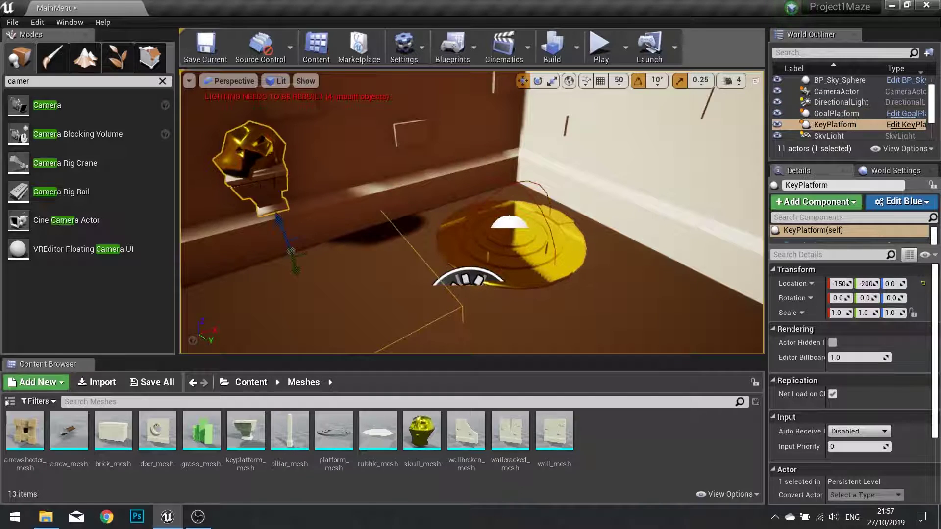
left_click_drag(279, 218, 271, 187)
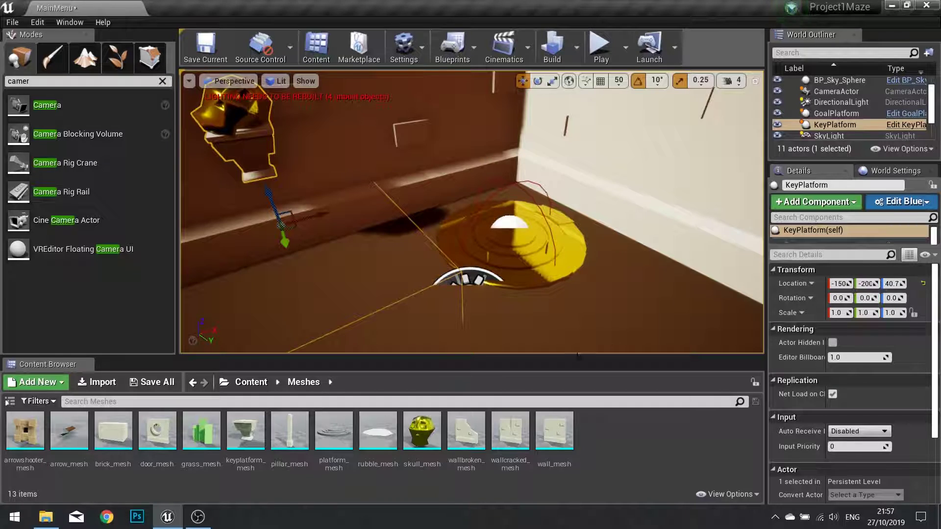
Scatter six grass_mesh clumps over the floor along the walls, around the goal platform and near the camera.
left_click_drag(201, 431, 615, 267)
left_click_drag(200, 431, 293, 270)
right_click_drag(294, 272, 250, 274)
left_click_drag(200, 432, 348, 209)
right_click_drag(347, 216, 392, 221)
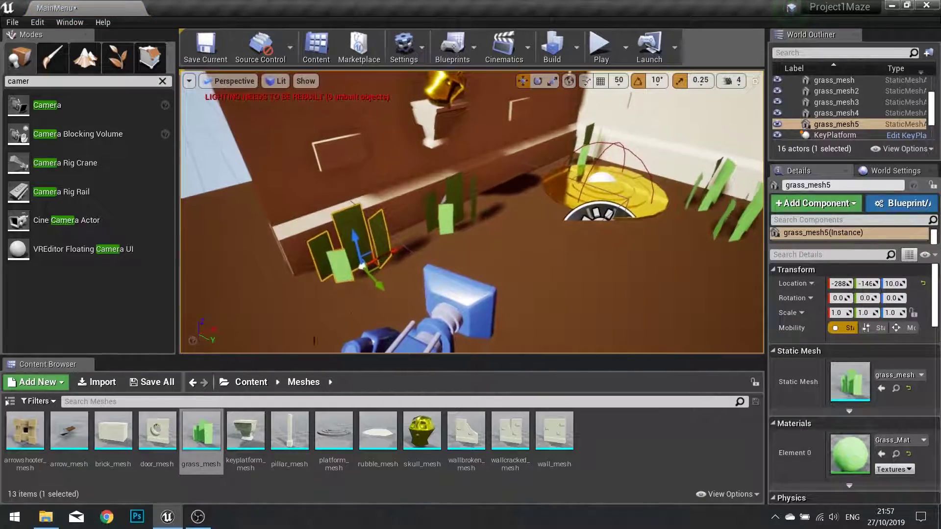
left_click_drag(201, 431, 612, 259)
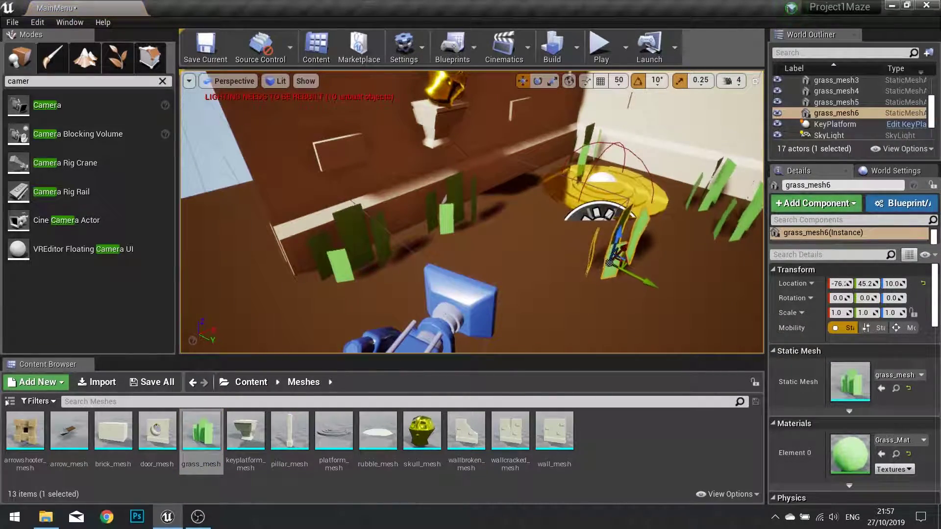
Raise the camera to about Z 123.
left_click(463, 306)
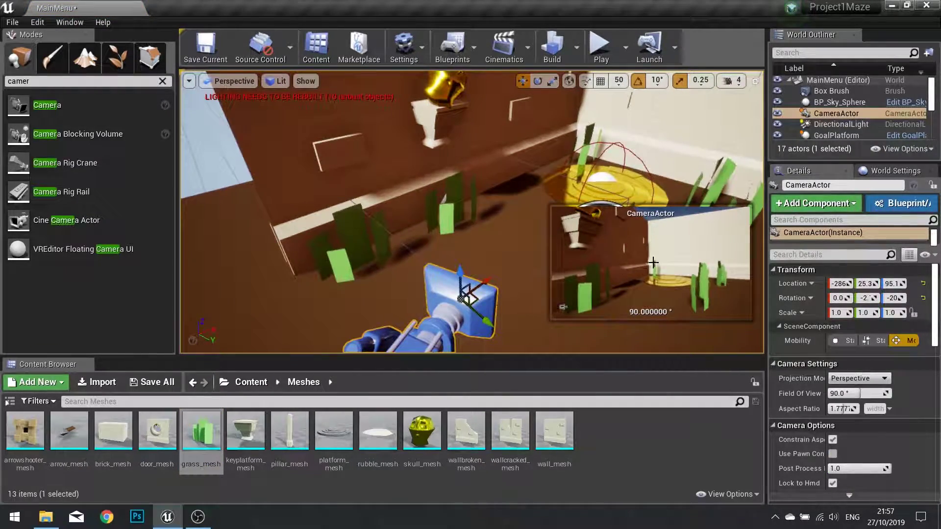
left_click_drag(462, 269, 451, 240)
key("e")
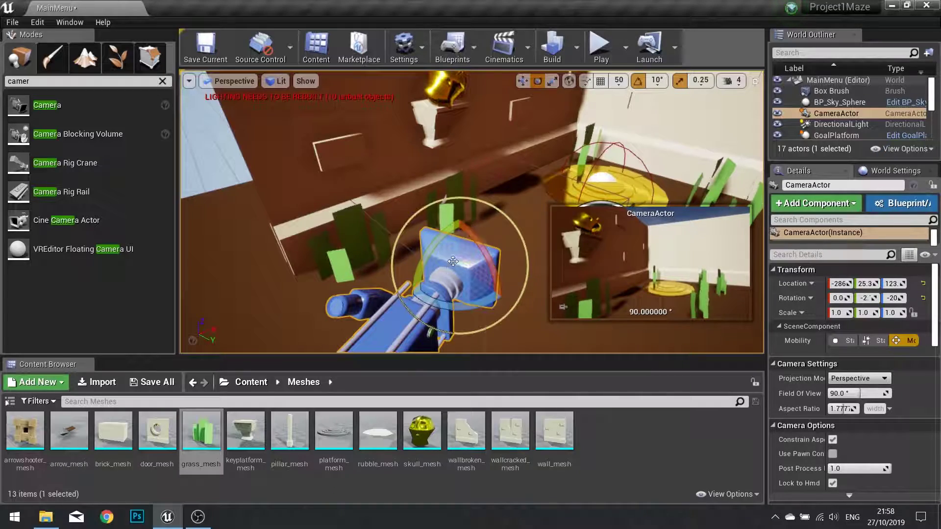
Pilot the camera closer to the goal platform, to about X -212, Y 24, Z 152, tilted downward.
right_click(450, 256)
left_click(489, 177)
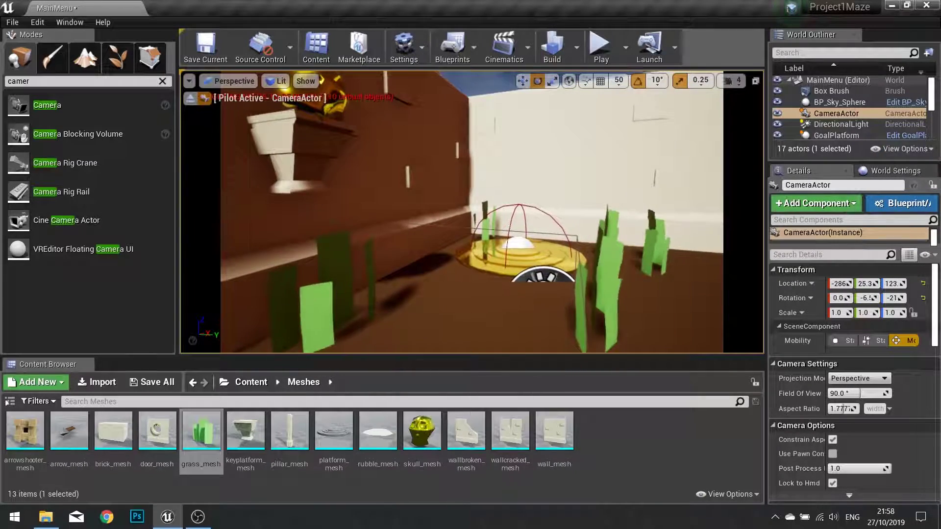
right_click_drag(488, 196, 470, 190)
key("s")
key("w")
key("e")
key("w")
key("d")
key("a")
key("d")
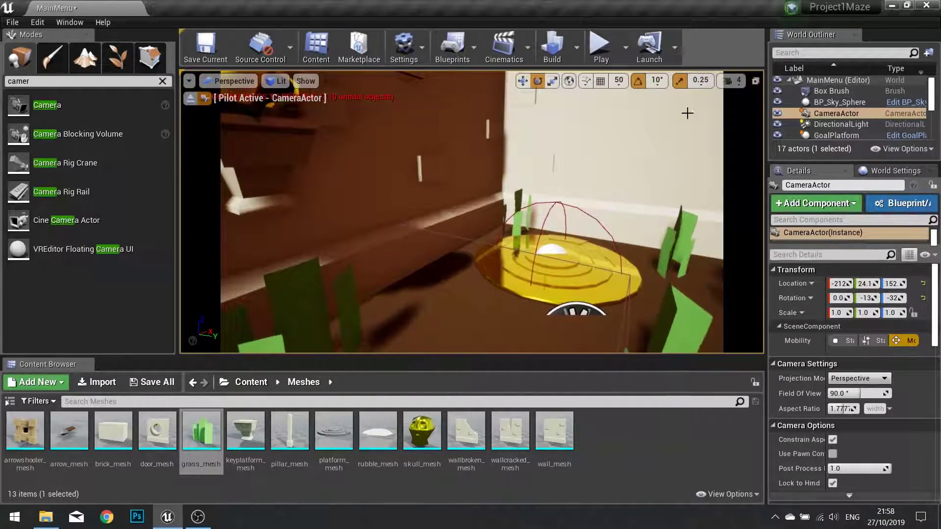
Pilot the camera back at camera speed 1 to about X -270, Y 52, Z 168, pitched about -10°, and stop piloting it.
left_click(732, 81)
right_click_drag(579, 189, 583, 191)
key("s")
key("s")
right_click_drag(493, 164, 493, 164)
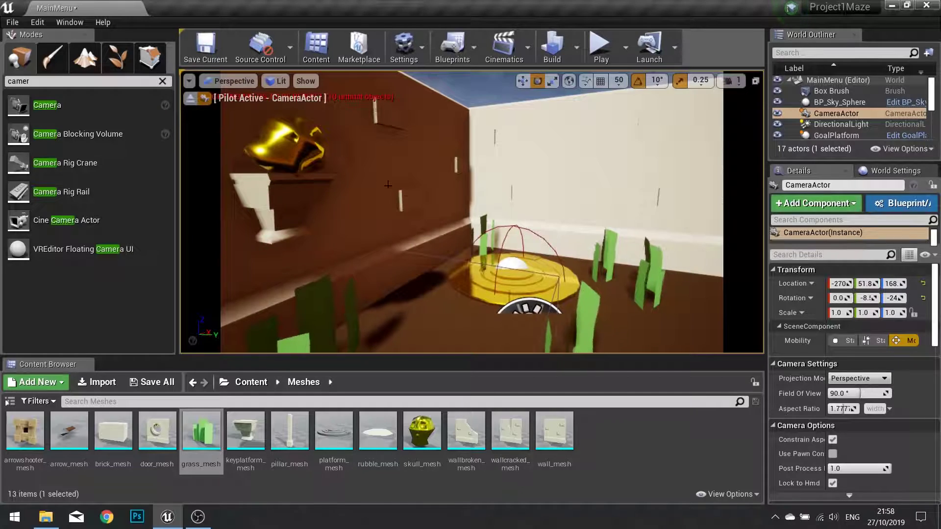
right_click_drag(370, 180, 370, 180)
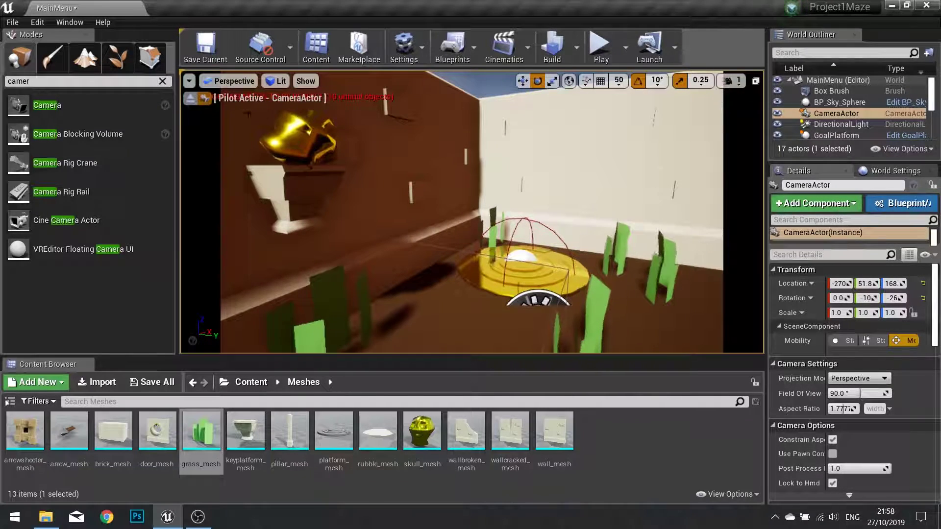
left_click(190, 99)
With position snapping on, place a pillar_mesh on the floor beside the side wall at about X -50, Y -150, Z 0.
key("w")
right_click_drag(591, 272, 591, 272)
key("d")
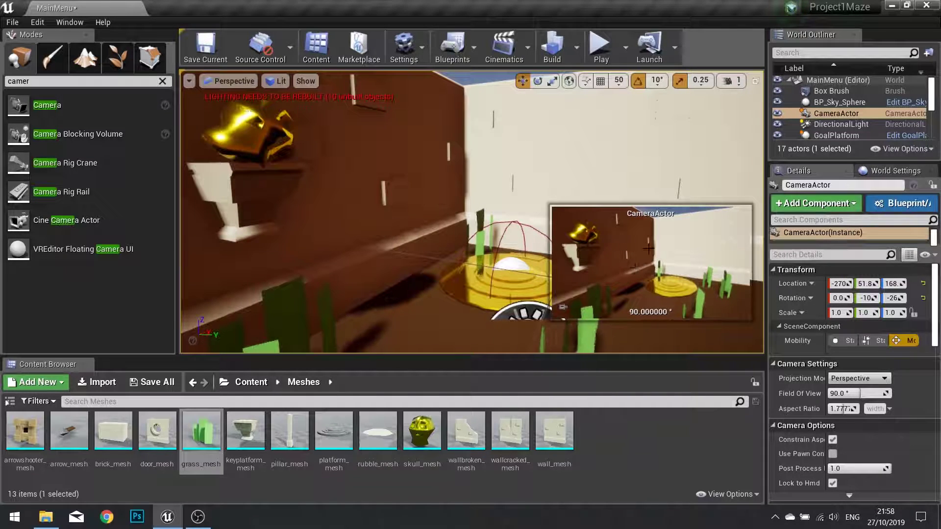
left_click(738, 82)
right_click_drag(612, 172, 591, 187)
key("s")
key("d")
key("w")
left_click_drag(297, 436, 369, 216)
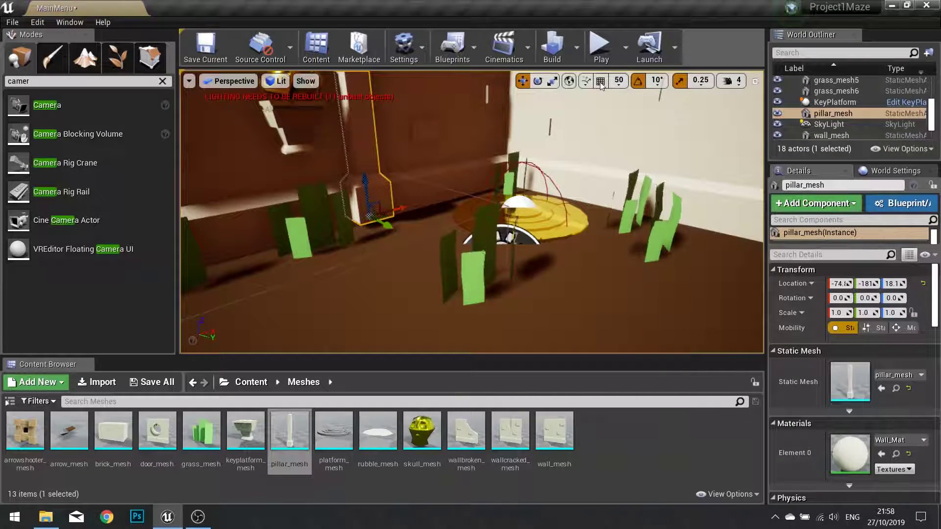
key("Delete")
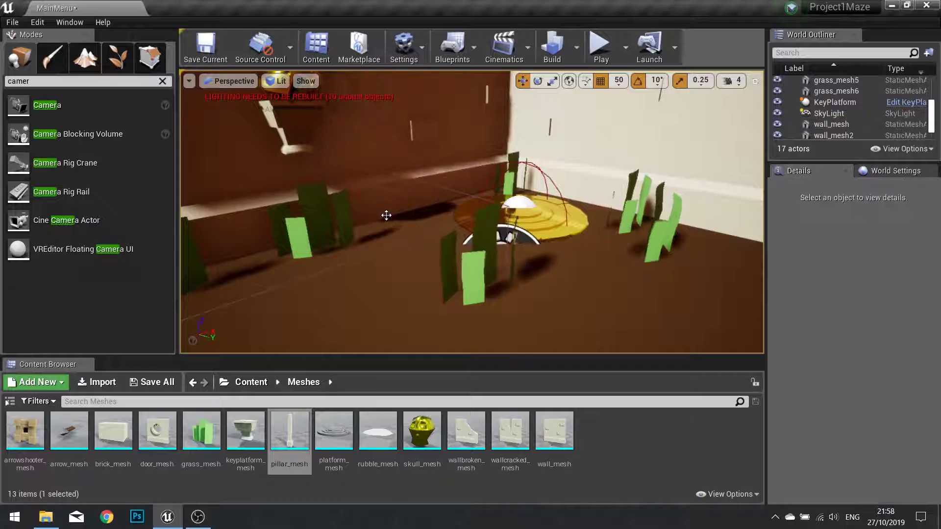
left_click_drag(290, 431, 419, 221)
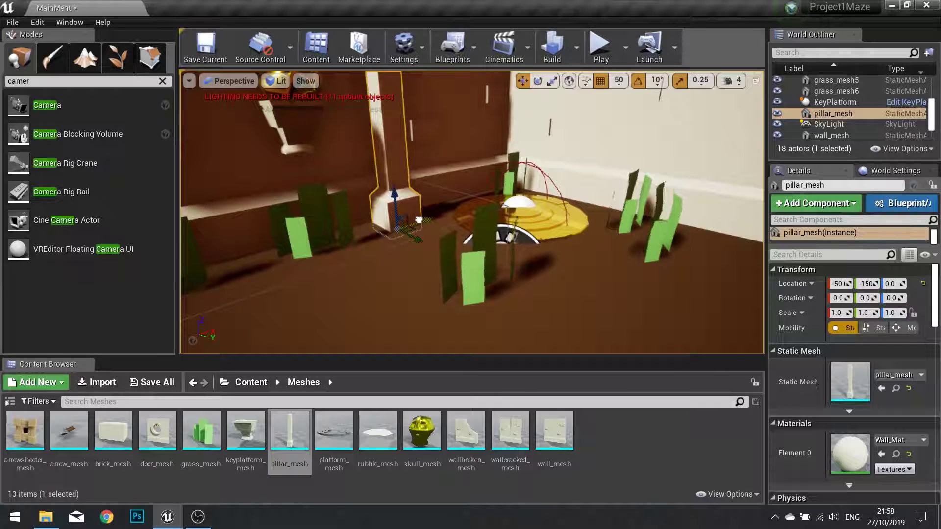
Set the position snap to 10 and move the pillar along the side wall to about X -10, Y -190, checking the camera preview.
left_click(618, 80)
left_click(629, 134)
left_click_drag(415, 241, 286, 236)
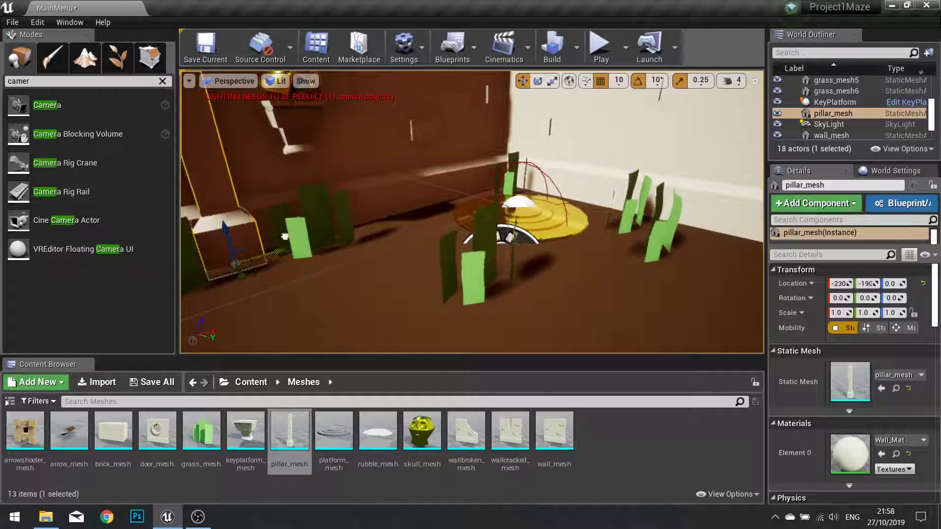
right_click_drag(306, 230, 258, 216)
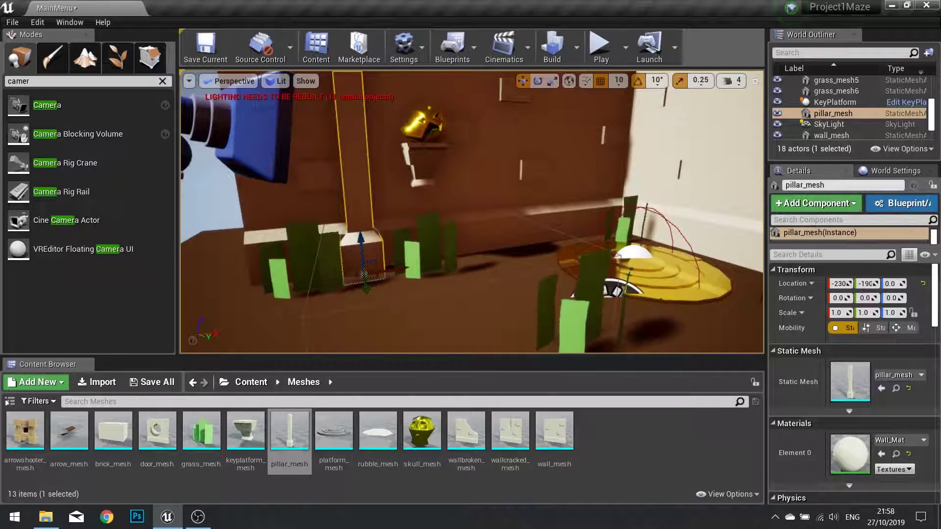
left_click(256, 147)
left_click(379, 256)
left_click_drag(397, 268, 528, 251)
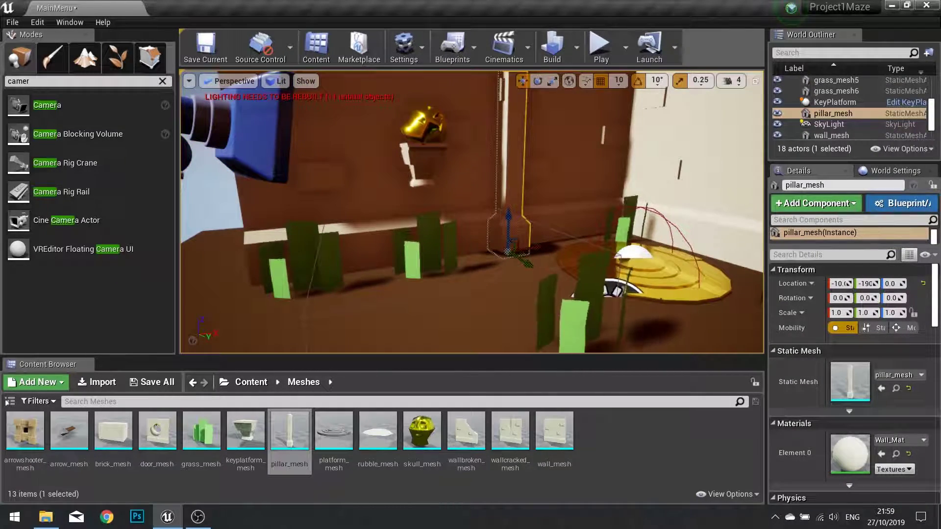
left_click(263, 148)
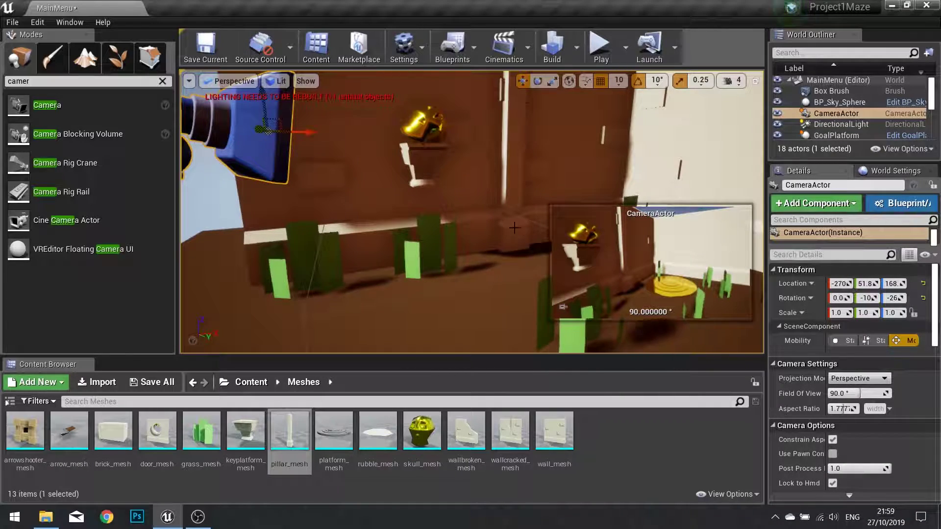
Rotate the pillar so it lies fallen and angled across the floor, set it at Z 20, and check the camera preview.
right_click_drag(517, 229, 512, 228)
left_click(468, 241)
left_click_drag(453, 217, 491, 236)
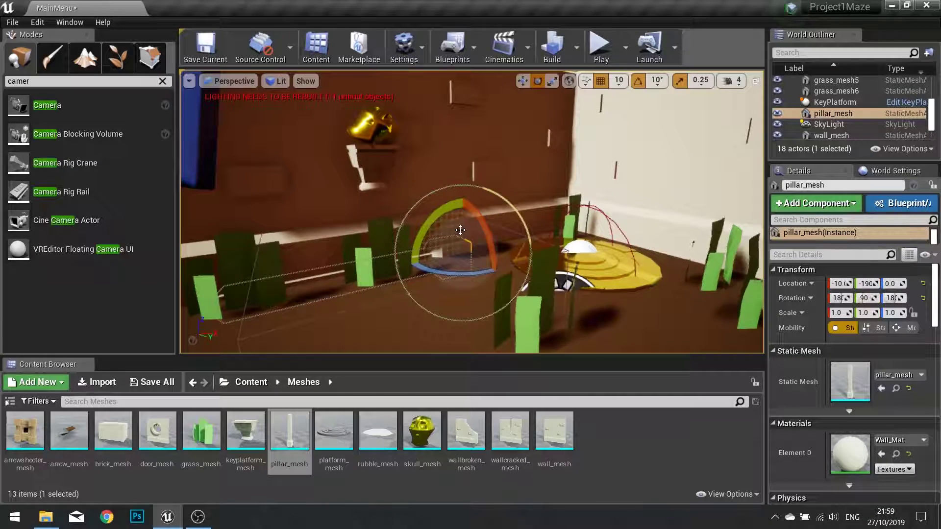
left_click_drag(456, 269, 454, 269)
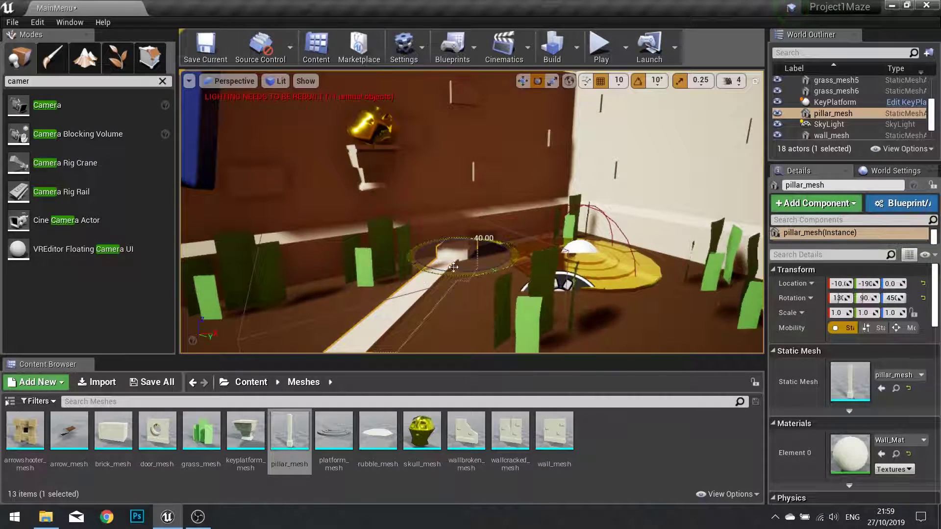
left_click_drag(473, 206, 431, 216)
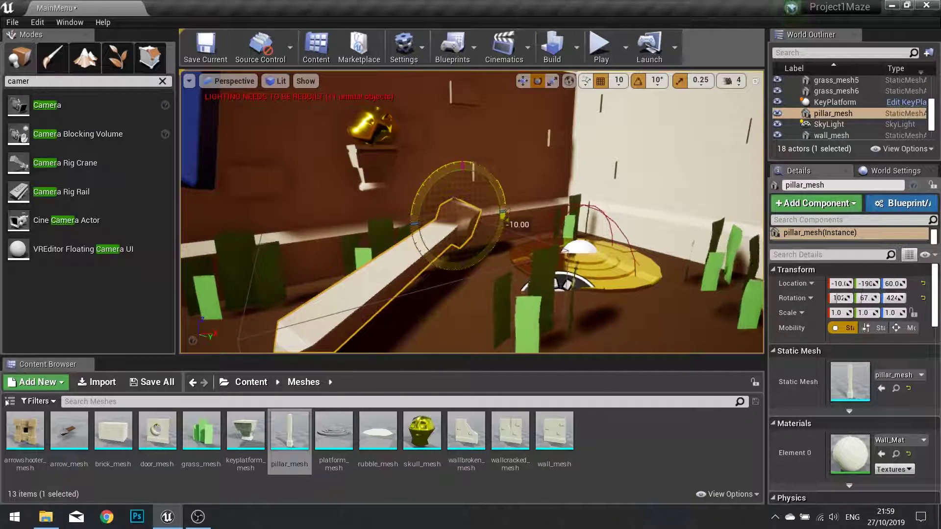
left_click_drag(463, 182, 468, 208)
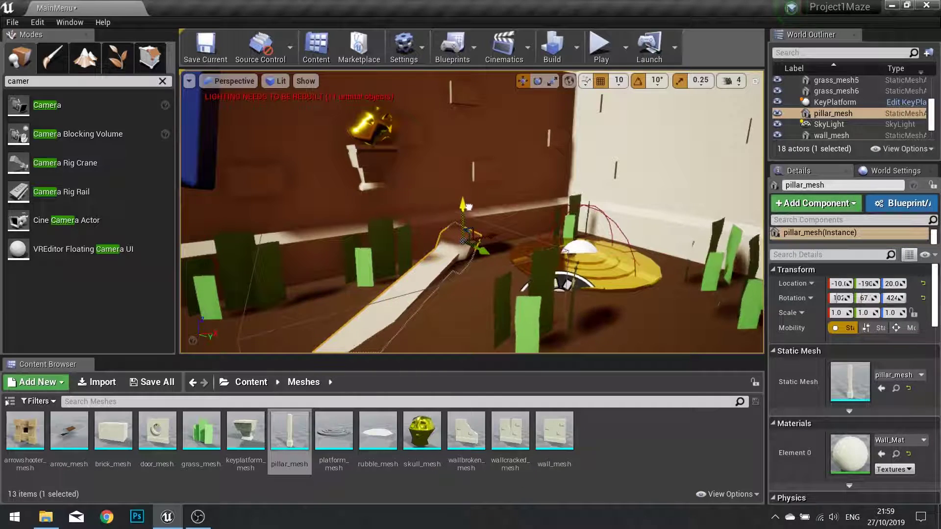
left_click(201, 149)
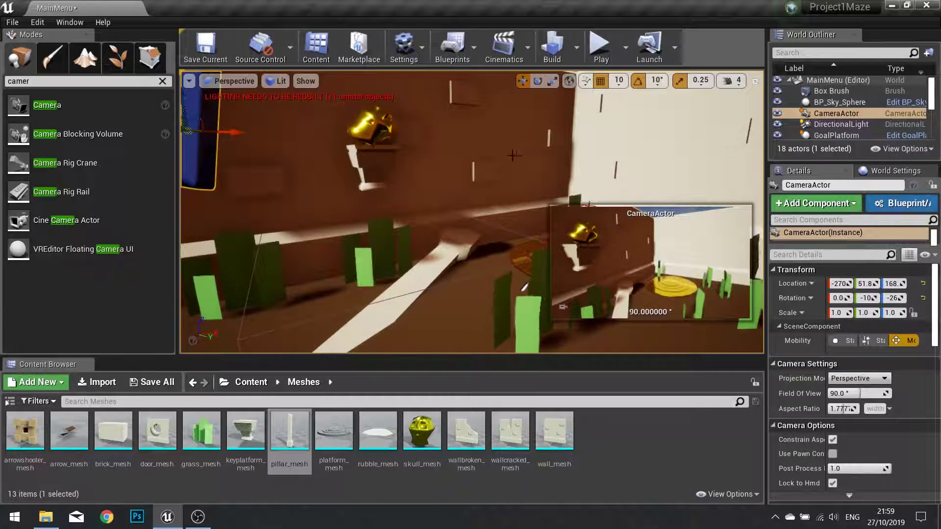
Duplicate the side wall to the opposite side of the goal platform at about X 100, Y 130, Z 10.
left_click(519, 201)
left_click_drag(531, 241, 748, 309, "alt")
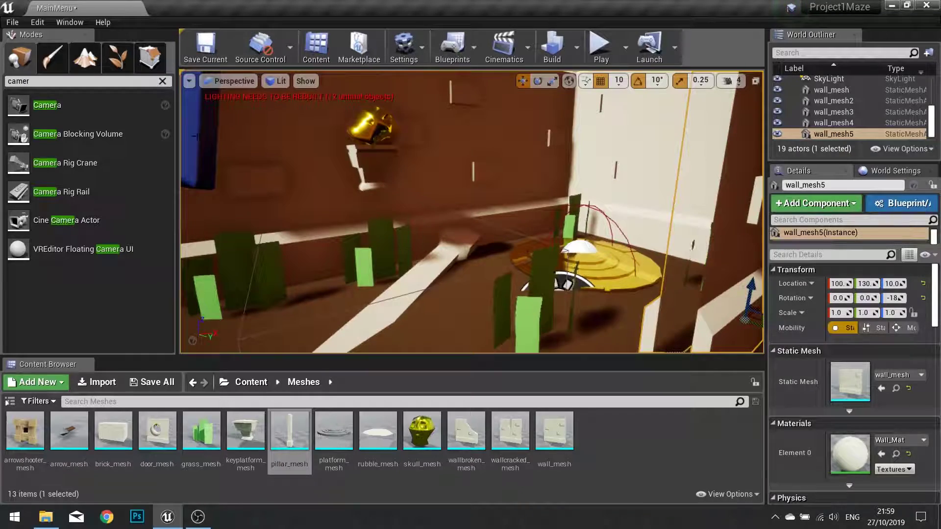
left_click(195, 134)
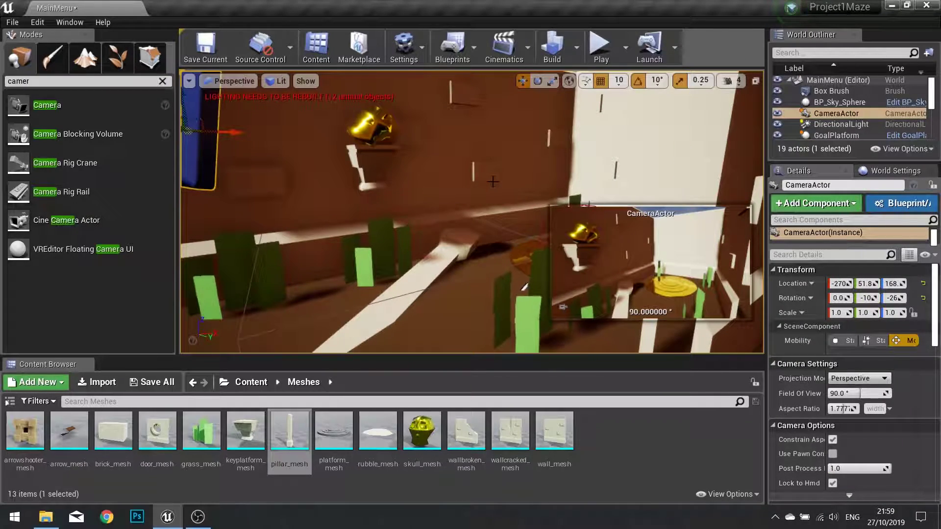
Duplicate the new opposite wall toward the camera to extend the corridor, and check the framing in the camera preview.
key("s")
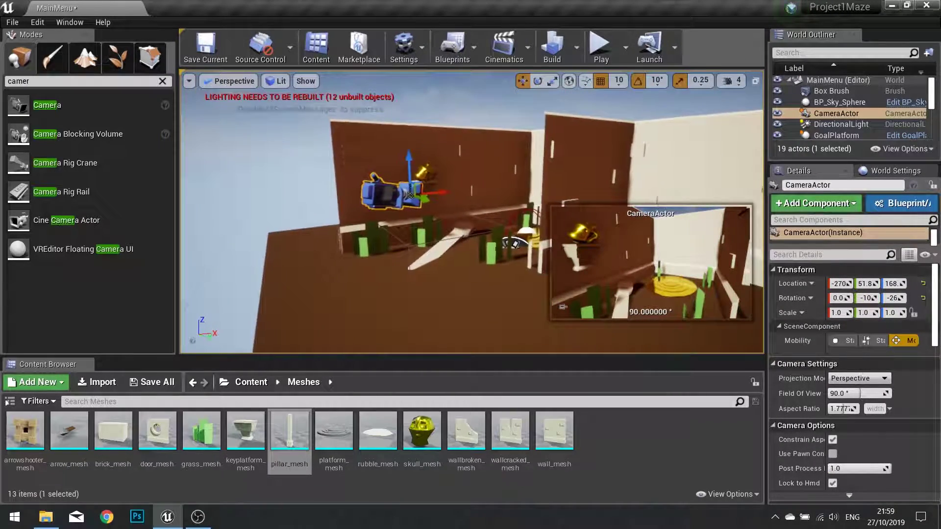
key("d")
left_click(480, 263)
left_click_drag(517, 250, 397, 283, "alt")
key("a")
mouse_move(397, 283)
right_mouse_down()
mouse_move(480, 289)
mouse_move(402, 274)
mouse_move(397, 282)
right_mouse_up()
key("w")
left_click(587, 158)
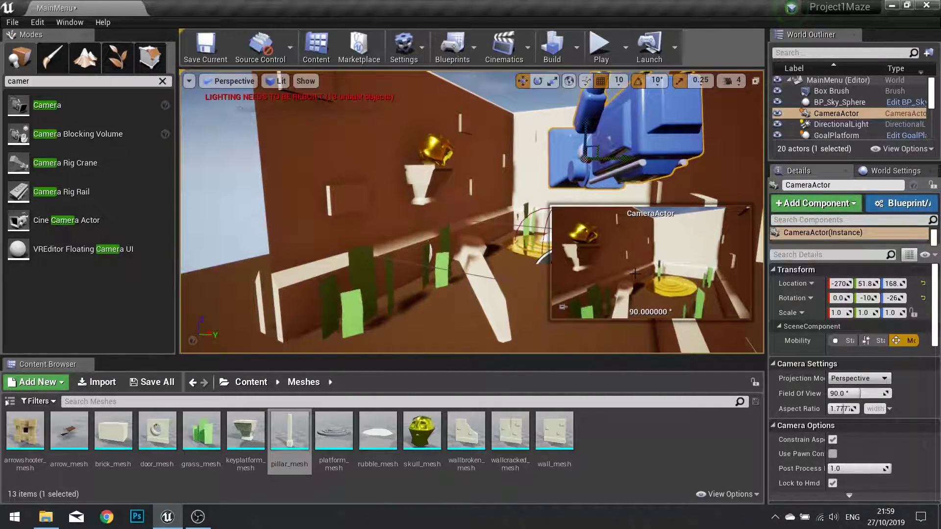
mouse_move(517, 237)
right_mouse_down()
mouse_move(544, 231)
mouse_move(526, 232)
right_mouse_up()
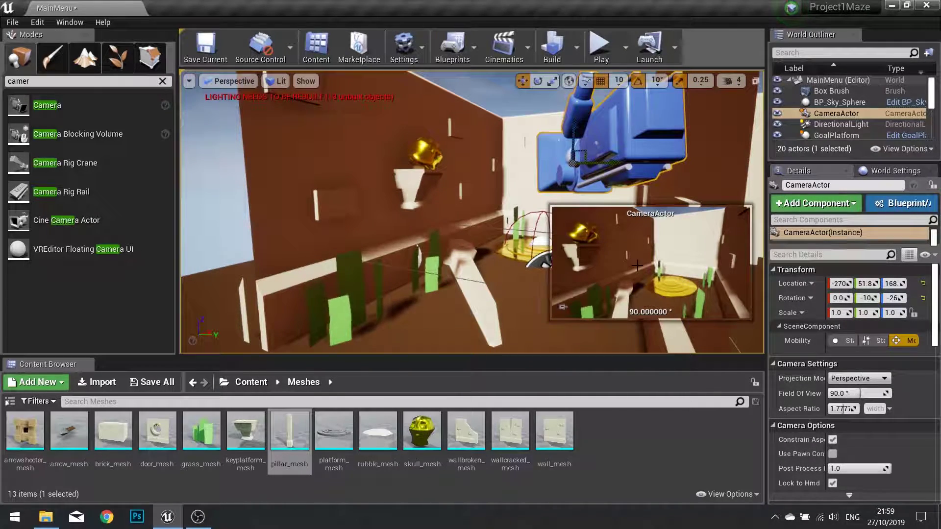
Build the level's lighting and briefly play-test the level.
left_click(576, 48)
left_click(610, 81)
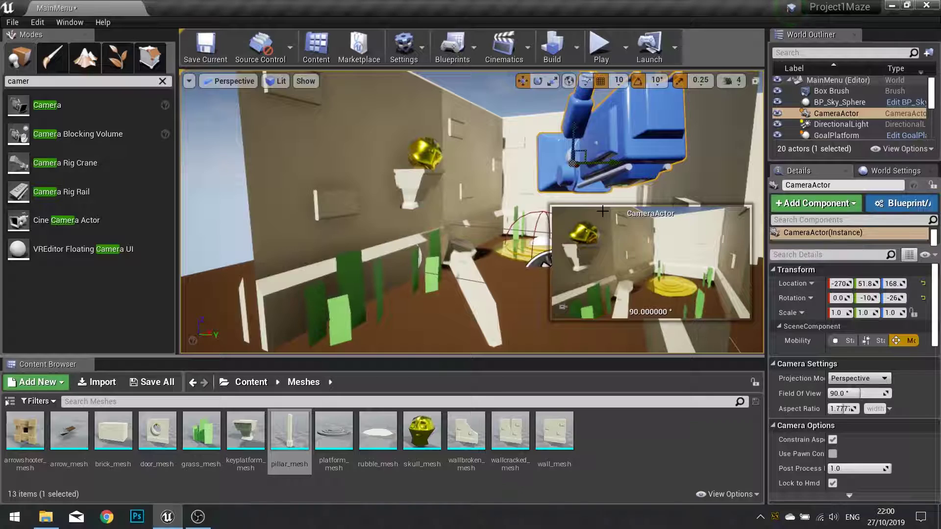
left_click(600, 49)
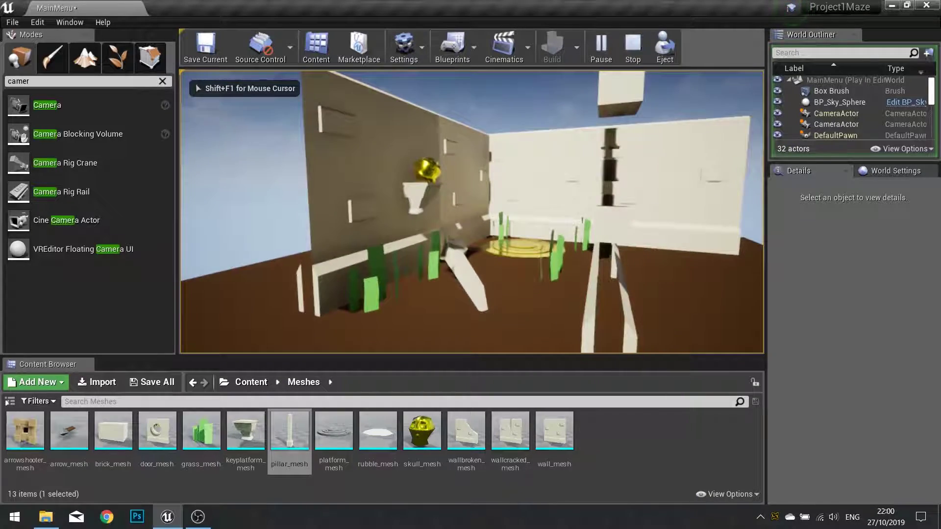
key("Escape")
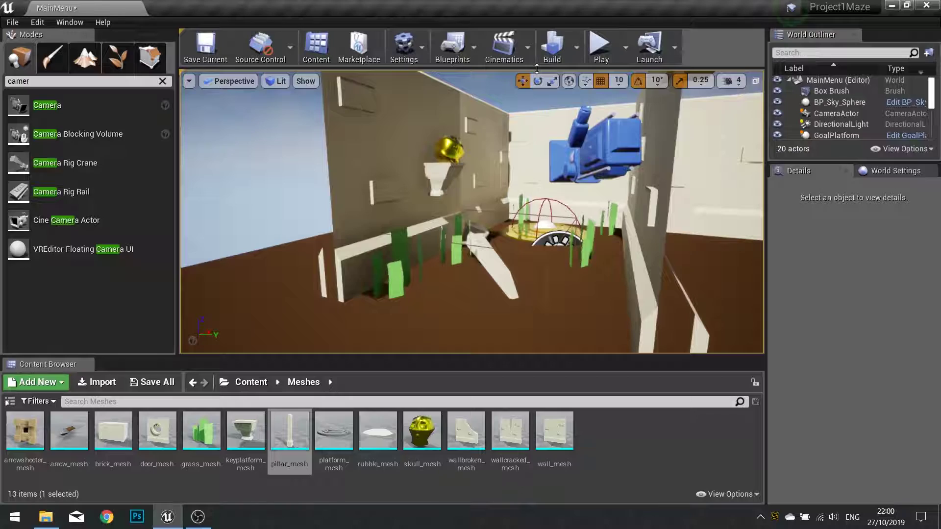
Open the Level Blueprint and delete the Event Tick node from its event graph.
key("w")
right_click_drag(573, 142, 574, 171)
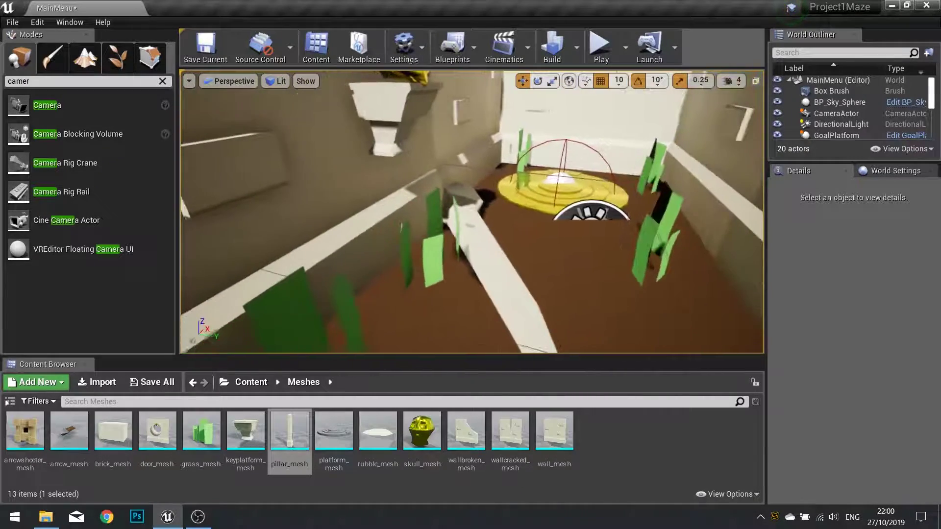
left_click(475, 55)
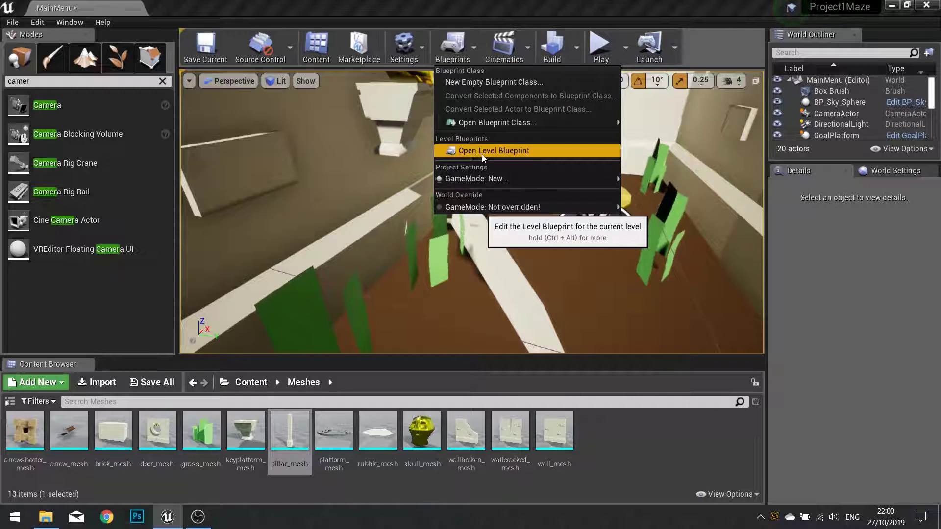
left_click(483, 155)
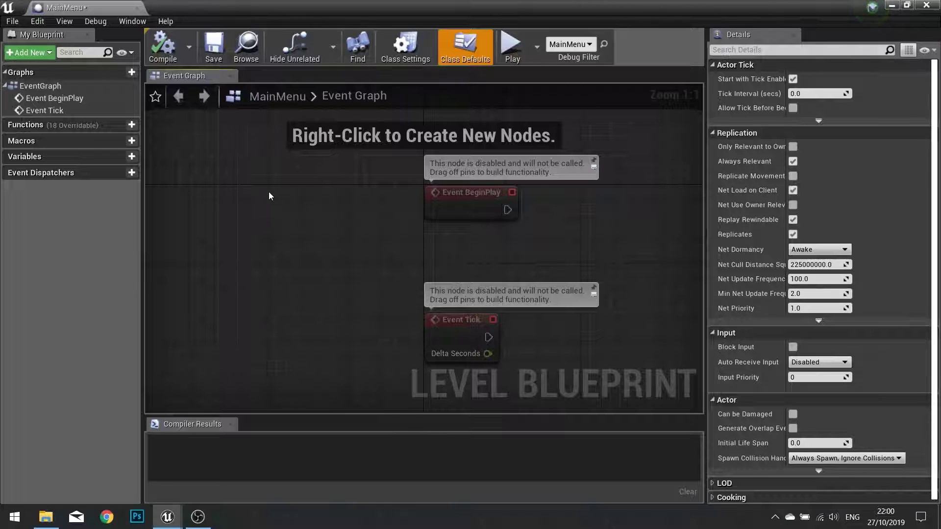
right_click_drag(304, 264, 214, 252)
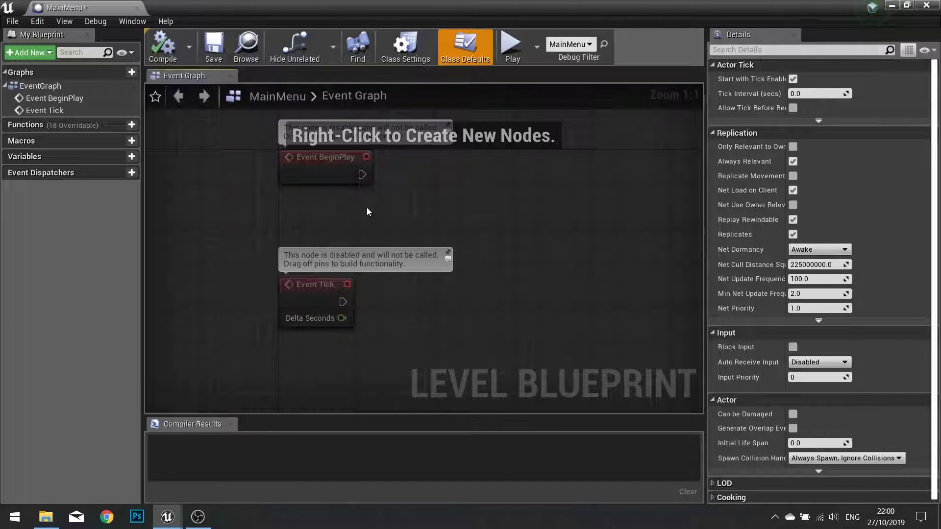
left_click(335, 375)
key("Delete")
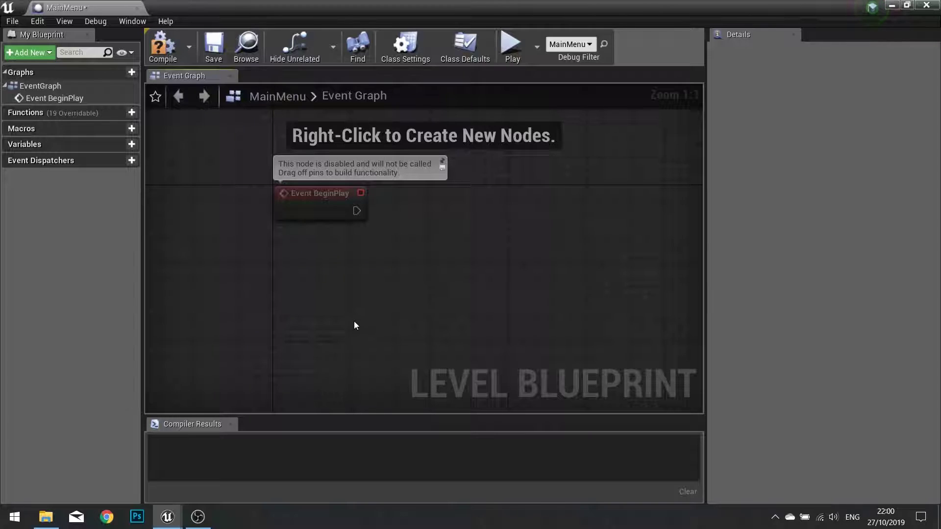
Add a Get Player Controller node and place it below Event BeginPlay.
right_click(351, 309)
type("get playe")
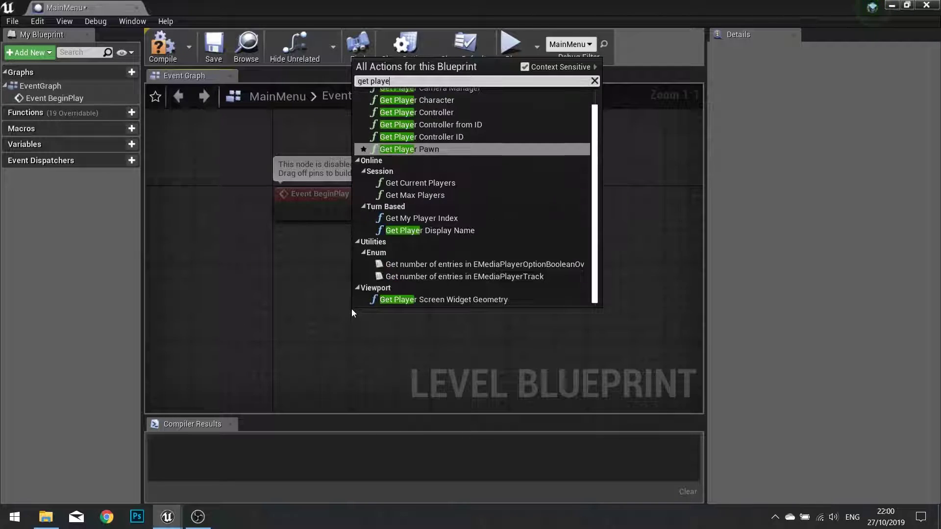
type("r con")
key("Return")
left_click_drag(351, 309, 244, 270)
Add a Set Input Mode UI Only node fed by the player controller's return value and wire Event BeginPlay into it.
left_click_drag(385, 289, 457, 210)
type("set input")
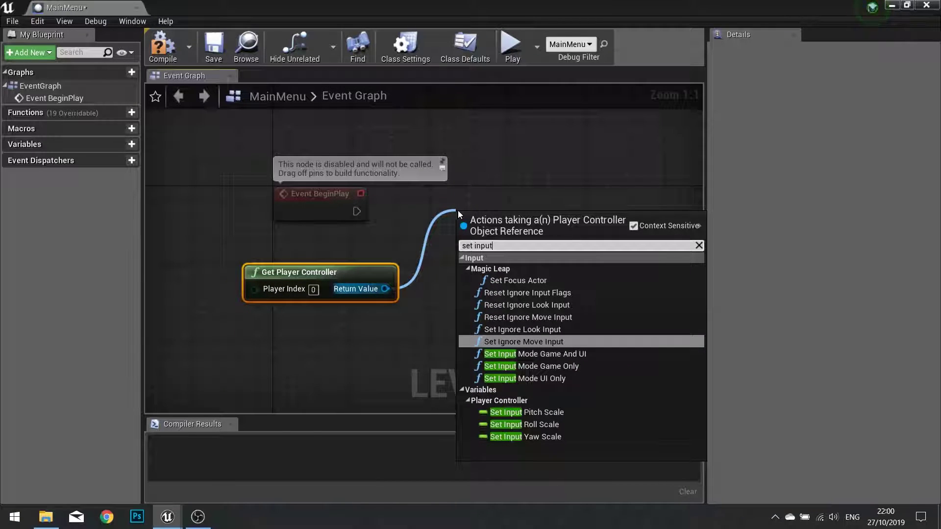
left_click(541, 378)
left_click_drag(385, 217, 356, 211)
left_click_drag(549, 233, 553, 216)
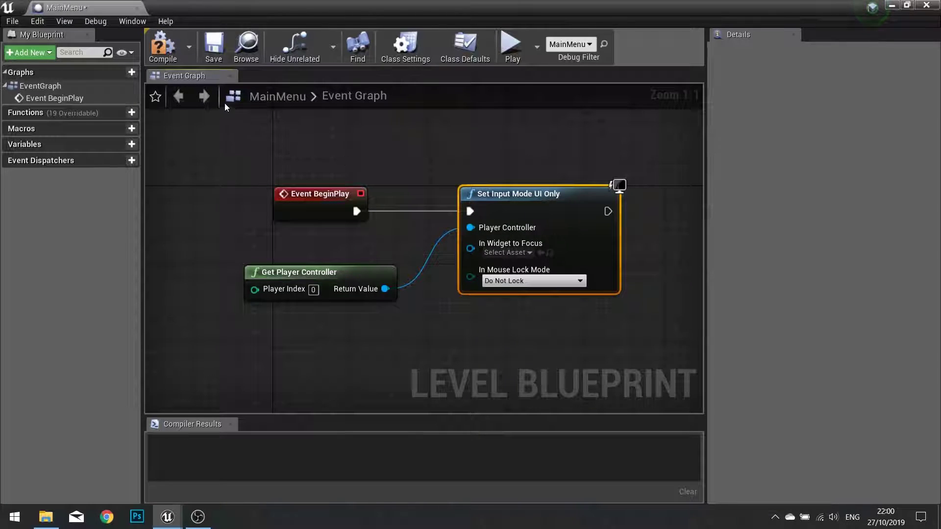
Compile and close the Level Blueprint, and play-test the level with the new input mode.
left_click(164, 49)
left_click(926, 7)
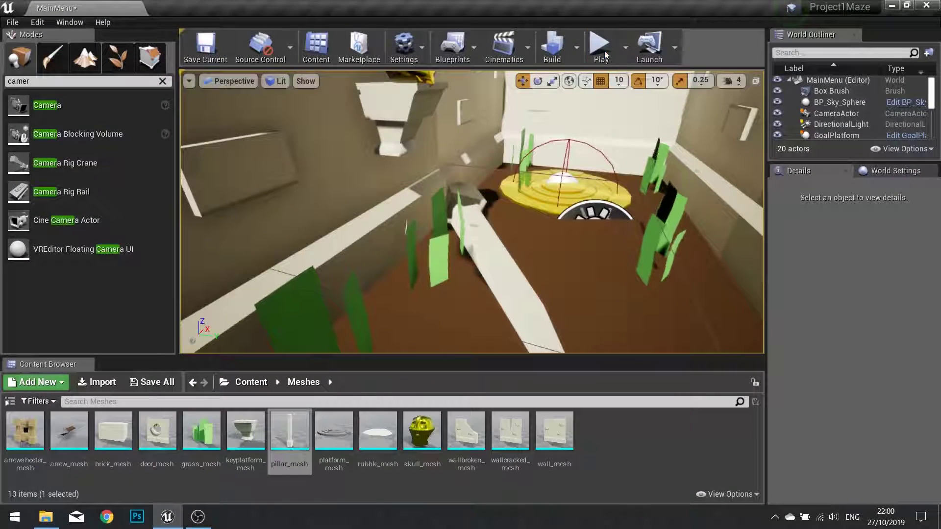
left_click(595, 49)
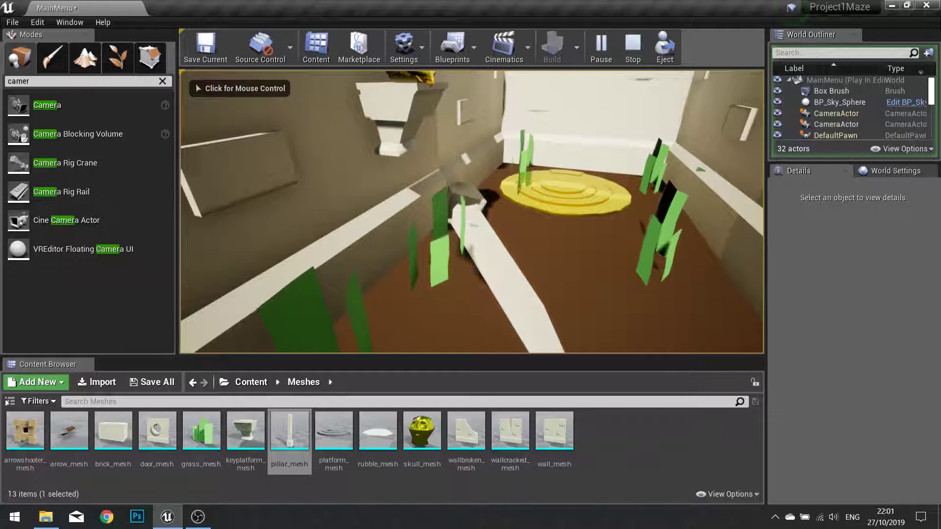
key("Escape")
Select the CameraActor in the level and reopen the Level Blueprint.
key("d")
mouse_move(382, 201)
right_mouse_down()
mouse_move(399, 201)
mouse_move(370, 202)
right_mouse_up()
left_click(382, 202)
key("a")
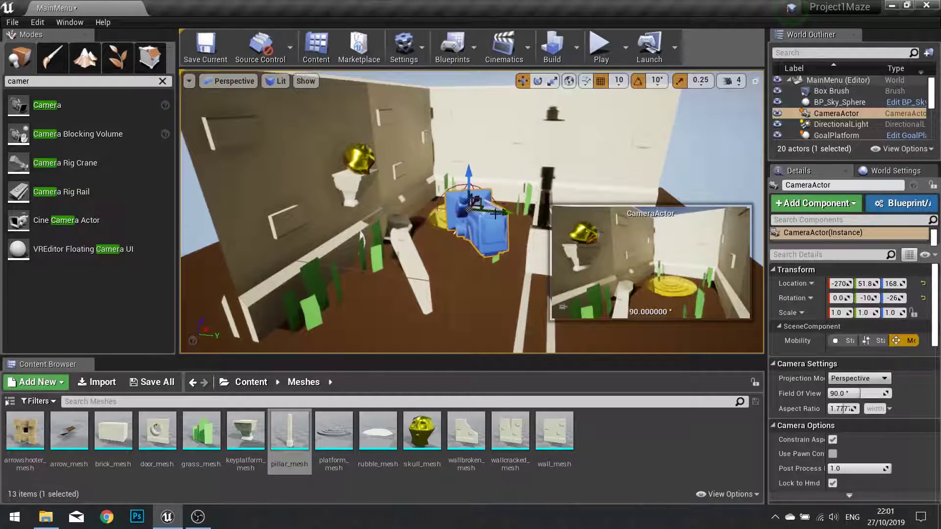
left_click(472, 58)
left_click(482, 152)
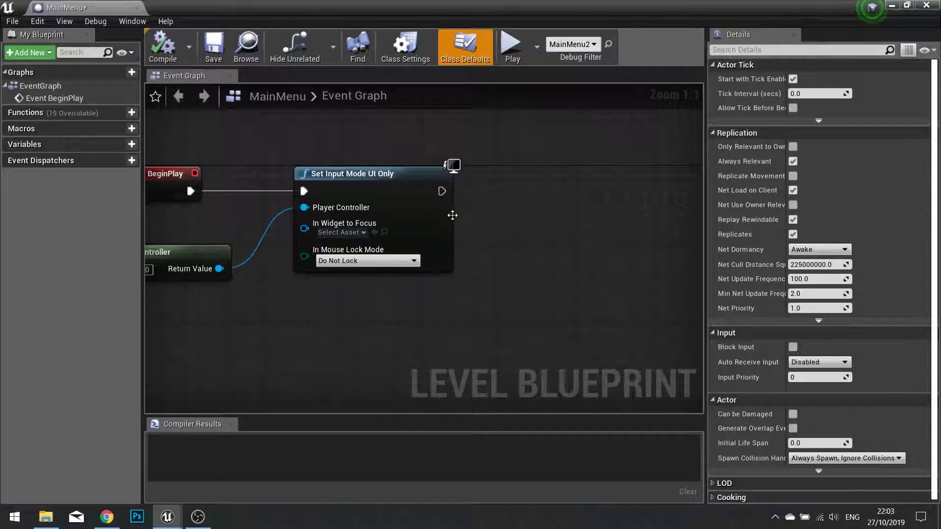
Add a reference to the selected CameraActor in the Event Graph and place it below the Set Input Mode UI Only node.
right_click(426, 303)
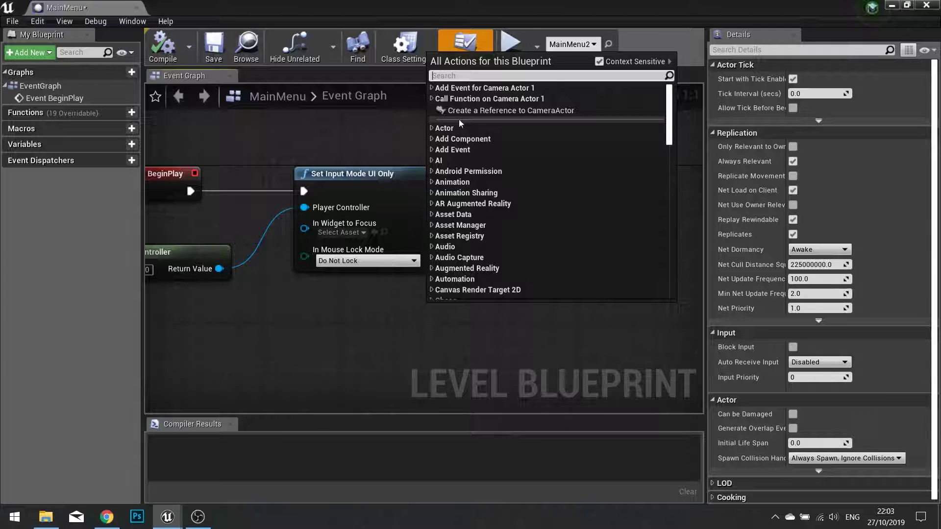
left_click(547, 112)
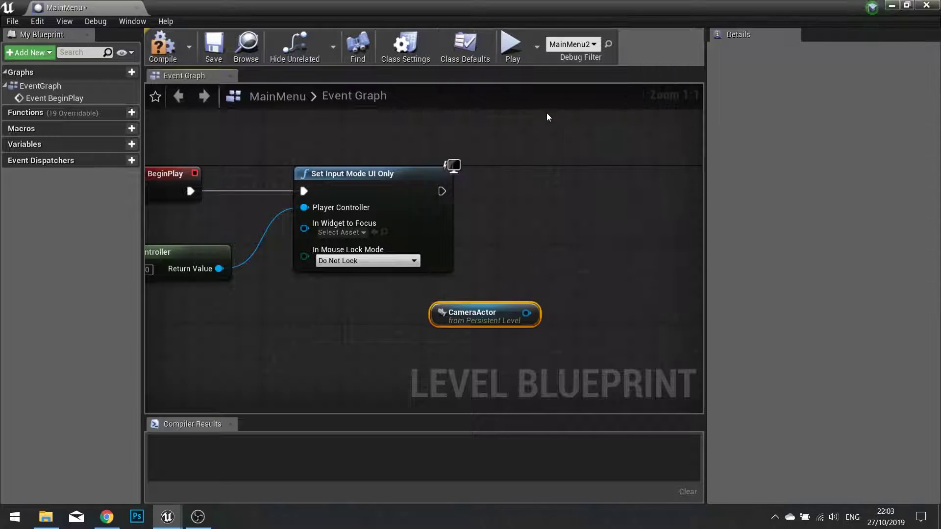
left_click_drag(516, 316, 428, 375)
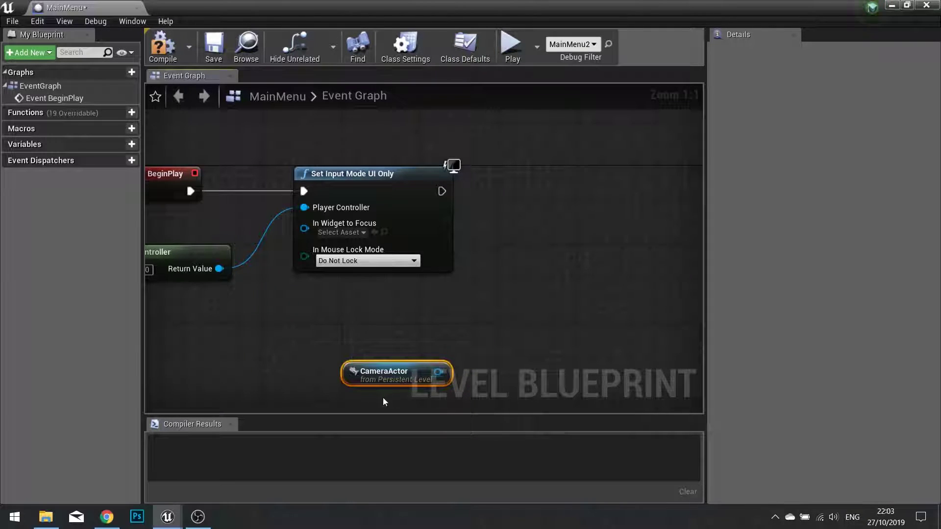
right_click_drag(389, 309, 503, 305)
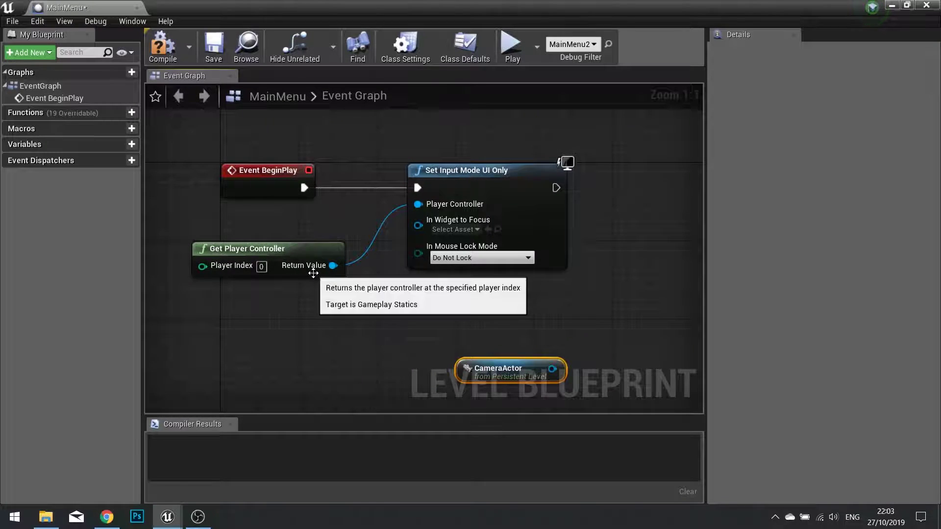
Add a Set View Target with Blend node after Set Input Mode UI Only, with the player controller as Target and CameraActor as New View Target.
left_click_drag(328, 266, 510, 319)
type("set view")
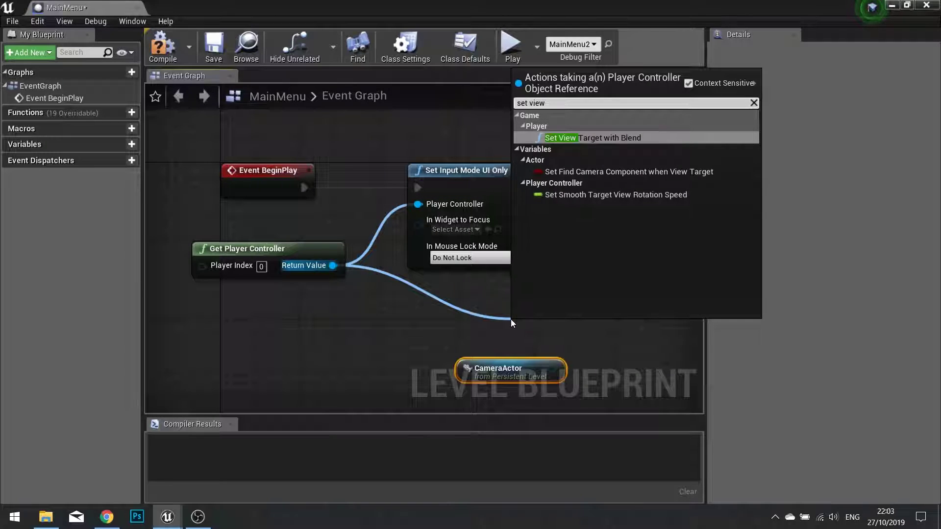
key("Return")
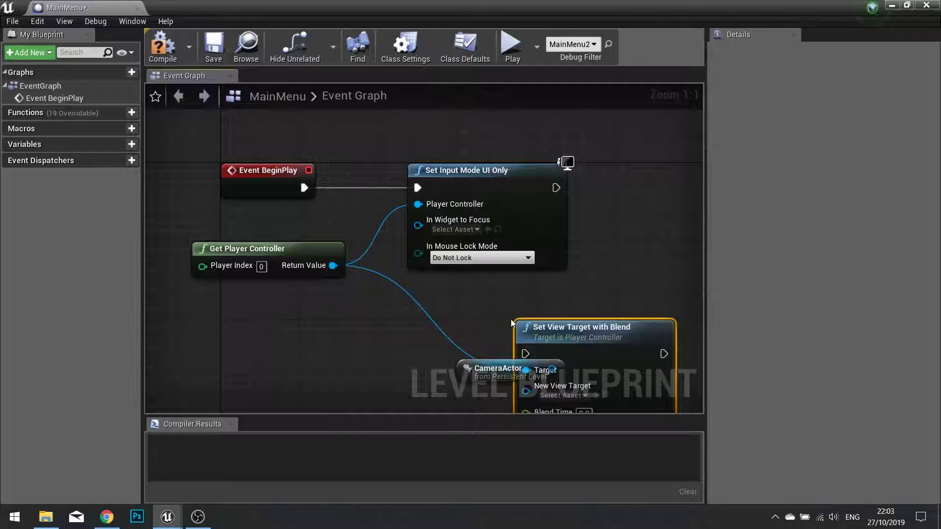
right_click_drag(571, 337, 341, 286)
left_click_drag(340, 287, 321, 141)
left_click_drag(503, 142, 512, 122)
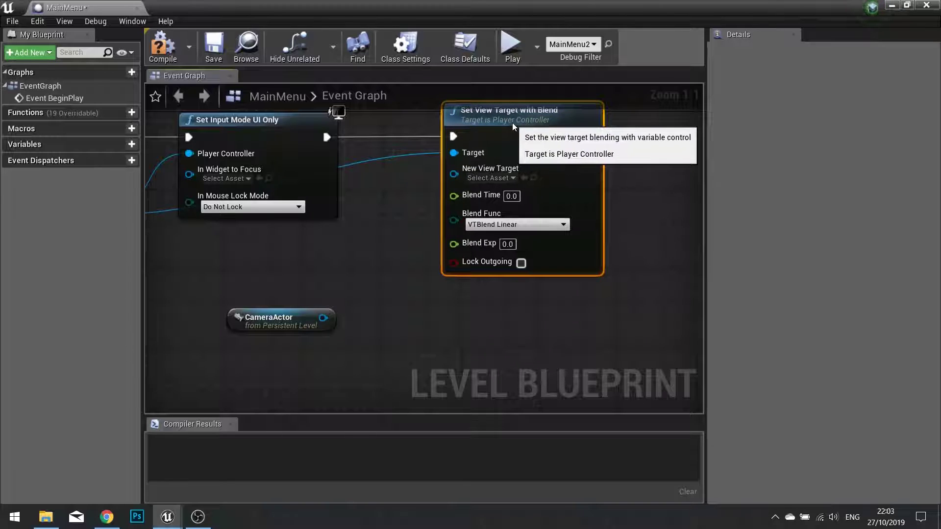
left_click_drag(453, 174, 323, 319)
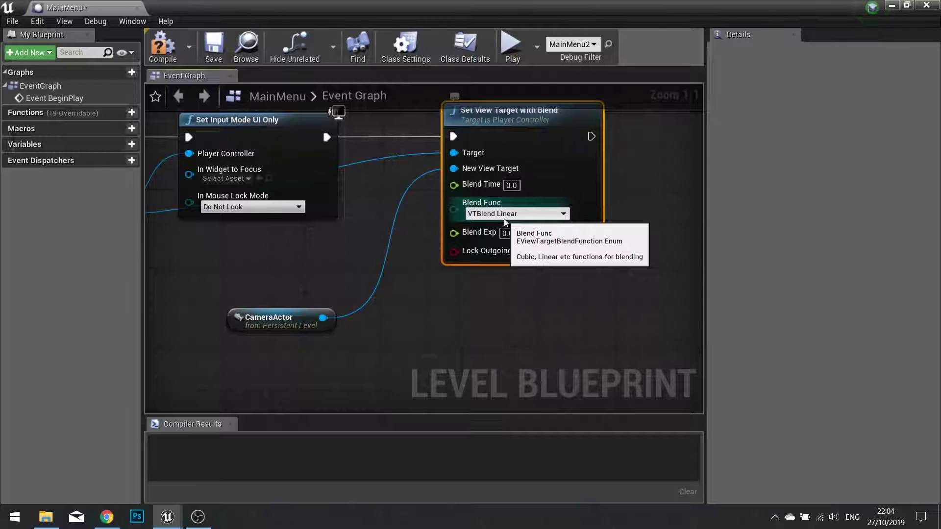
left_click(259, 321)
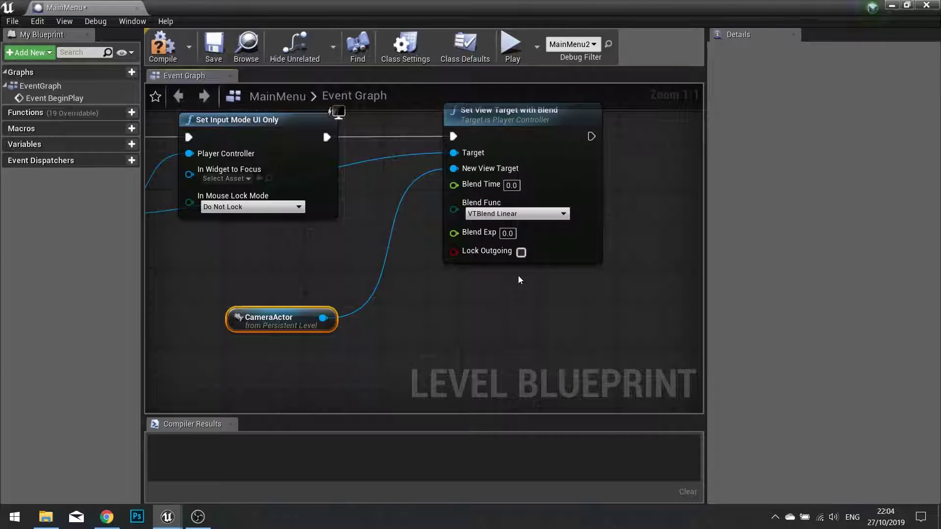
Compile and close the Level Blueprint, and play-test the level with the camera view target.
left_click(163, 46)
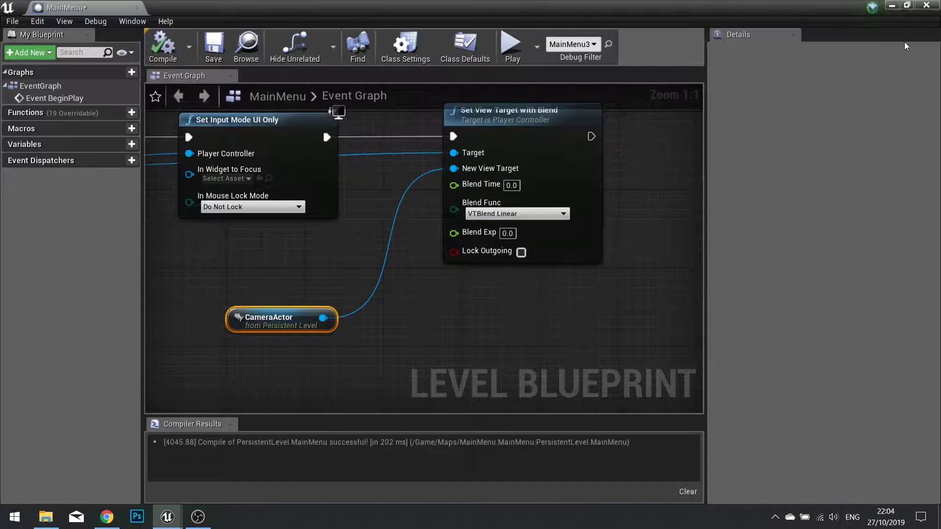
left_click(934, 5)
left_click(604, 51)
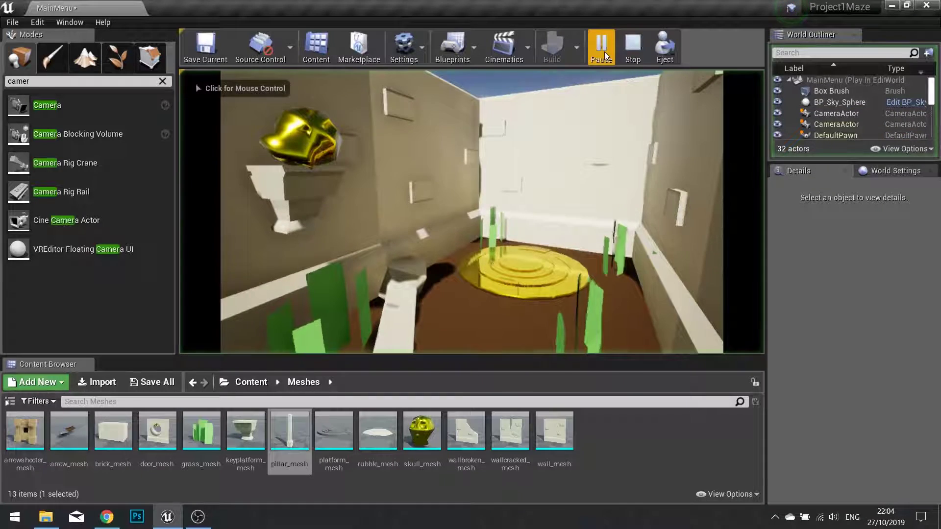